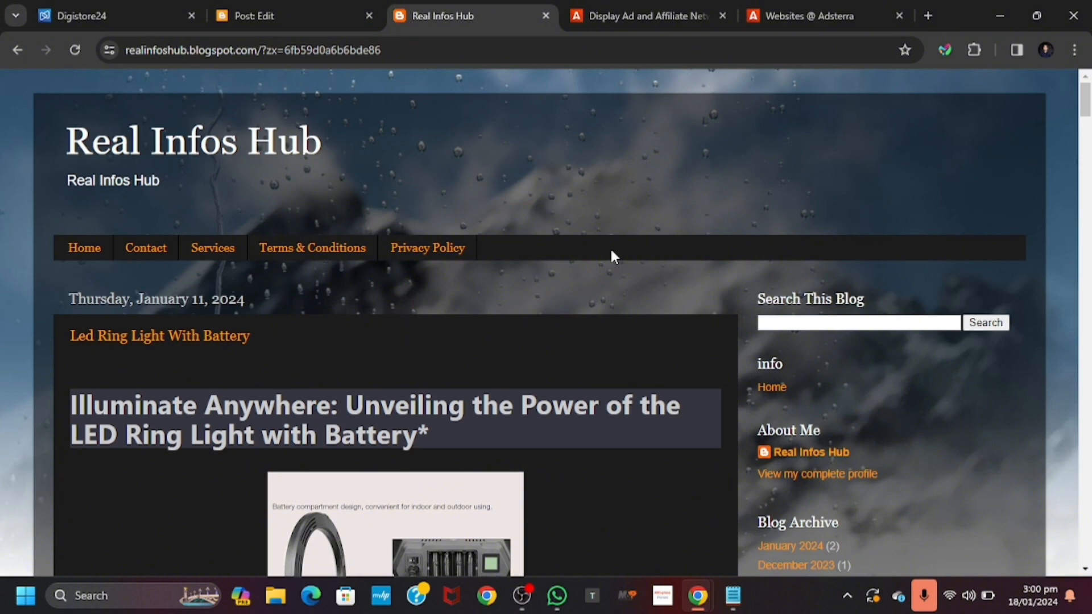
# - Examine the Led Ring Light With Battery post on the Real Infos Hub blog, including its banner ad
pyautogui.scroll(-1, 611, 251)
pyautogui.scroll(-1, 611, 252)
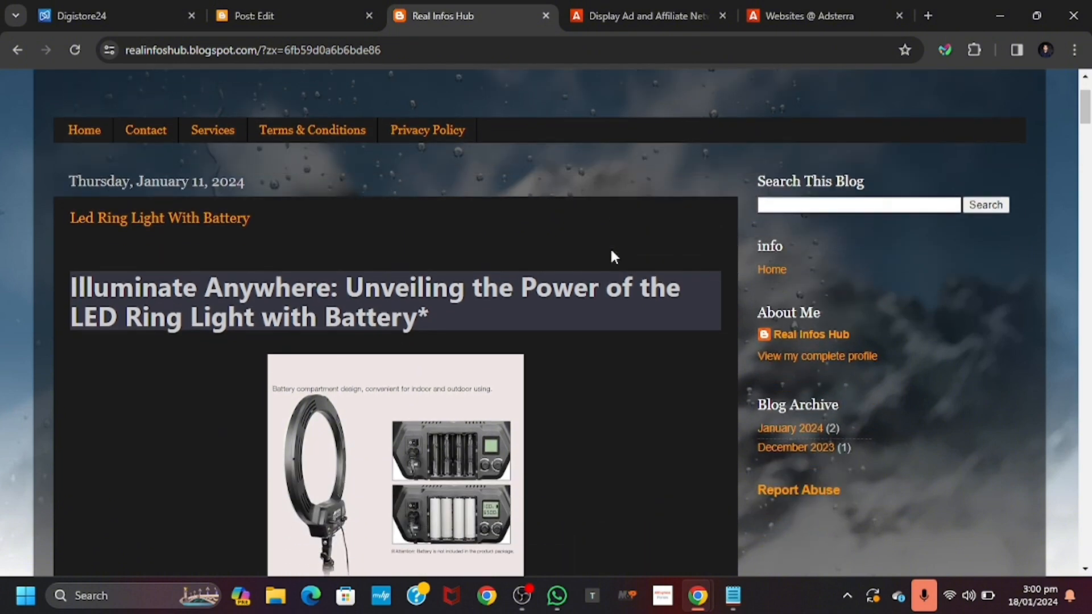
pyautogui.scroll(-5, 611, 252)
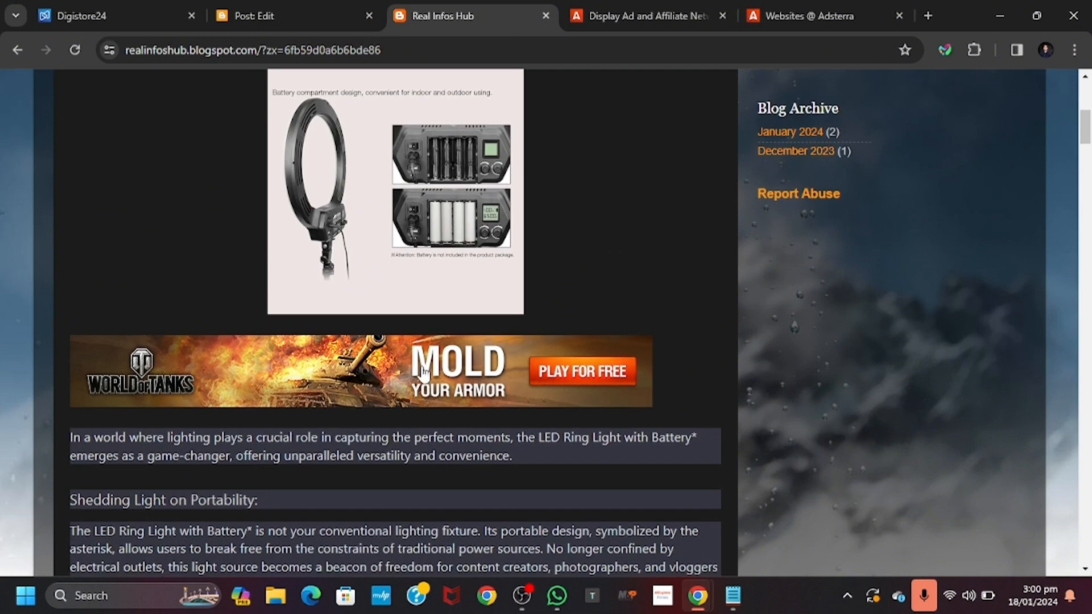
pyautogui.scroll(3, 569, 284)
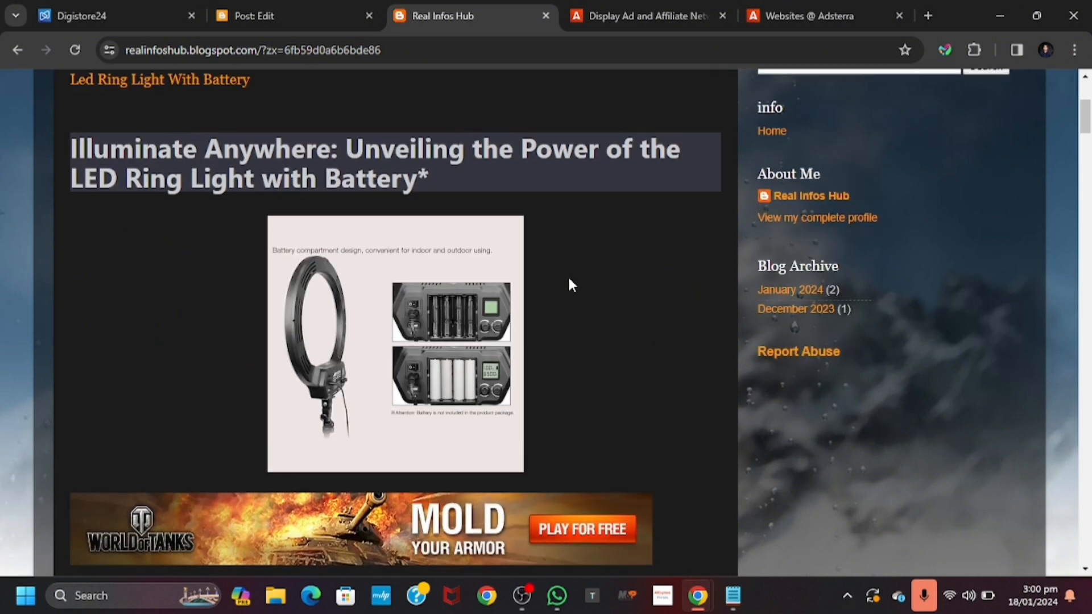
pyautogui.scroll(3, 571, 284)
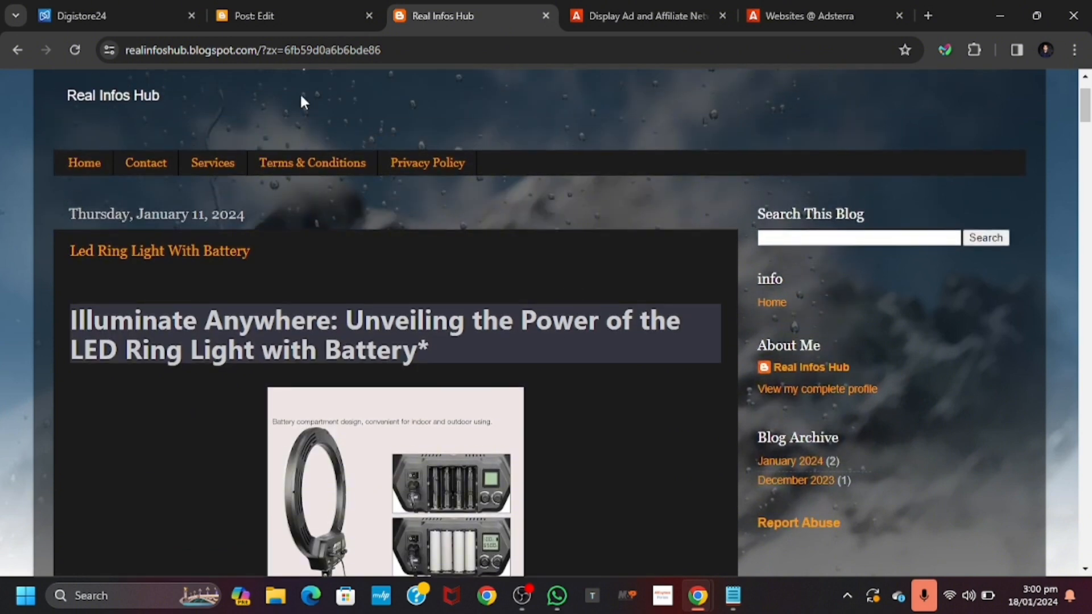
# - Switch to Digistore24 and review the affiliate marketplace's skincare offers and product categories
pyautogui.click(111, 13)
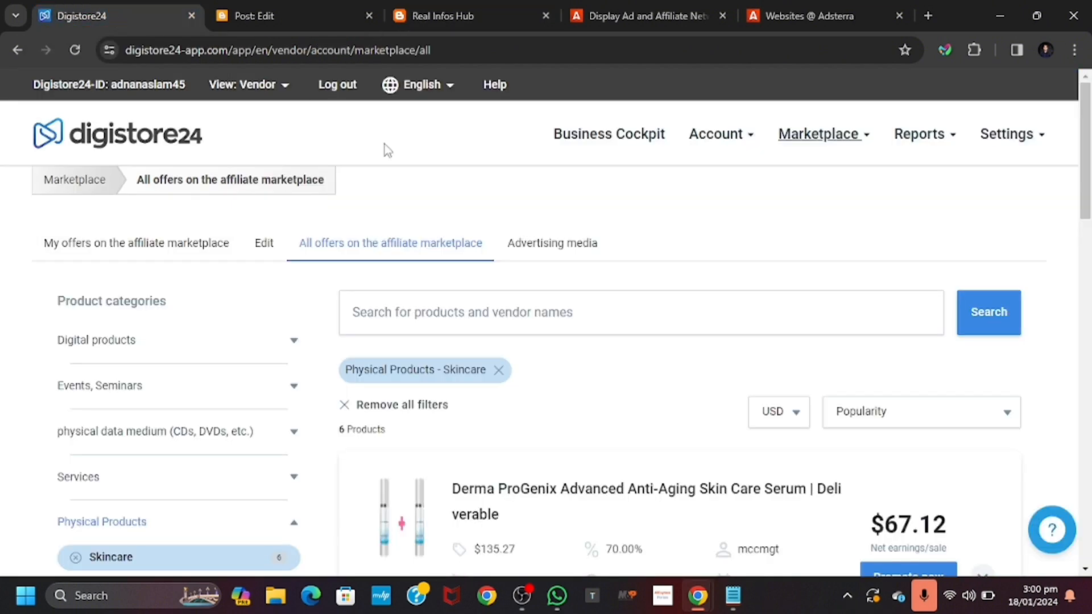
pyautogui.scroll(-3, 682, 378)
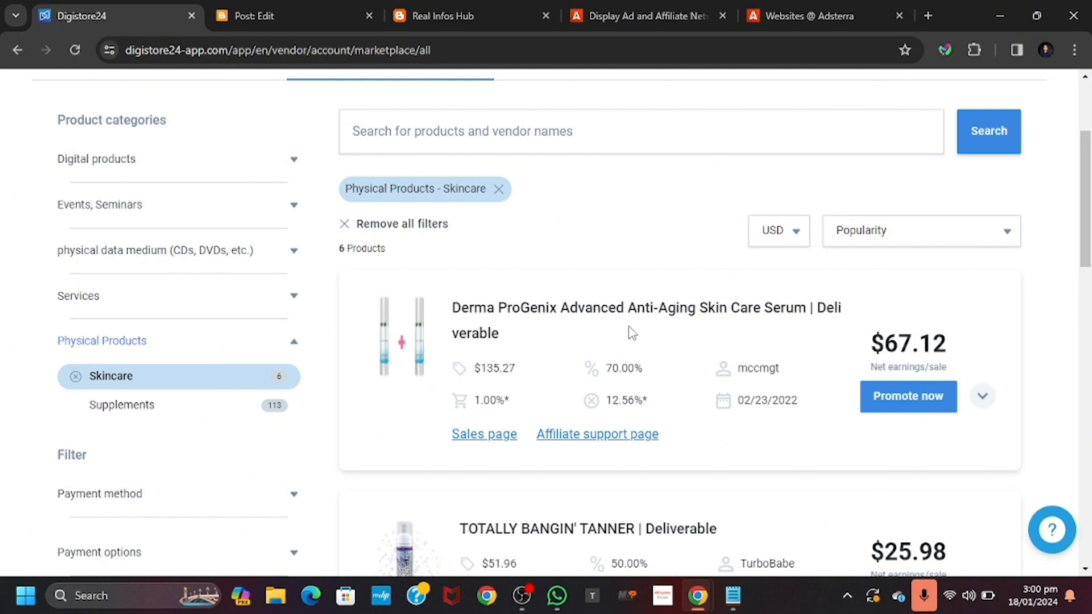
pyautogui.scroll(2, 185, 250)
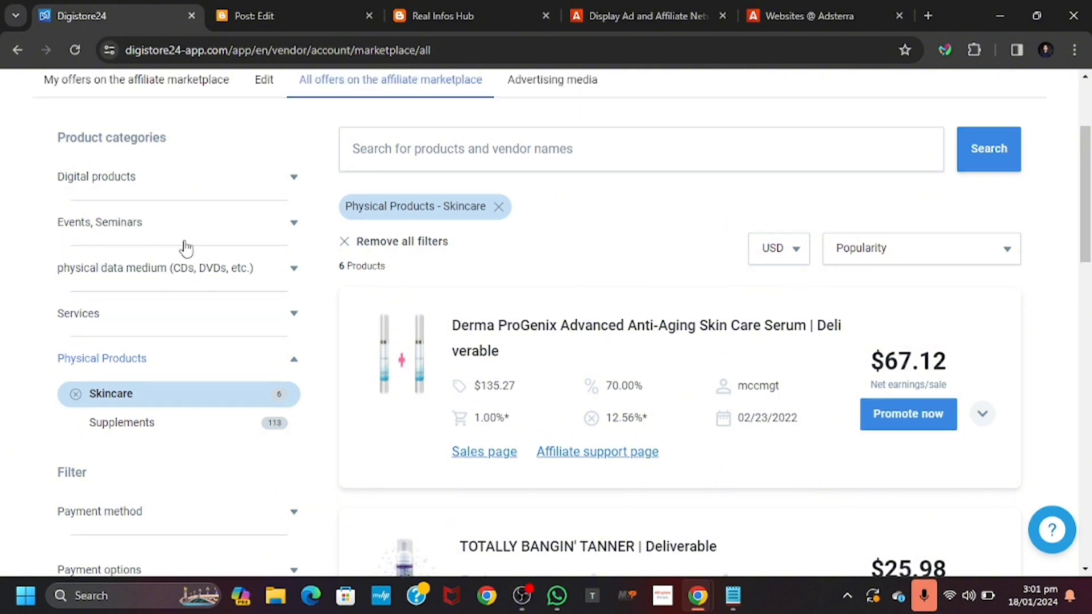
pyautogui.scroll(-3, 185, 250)
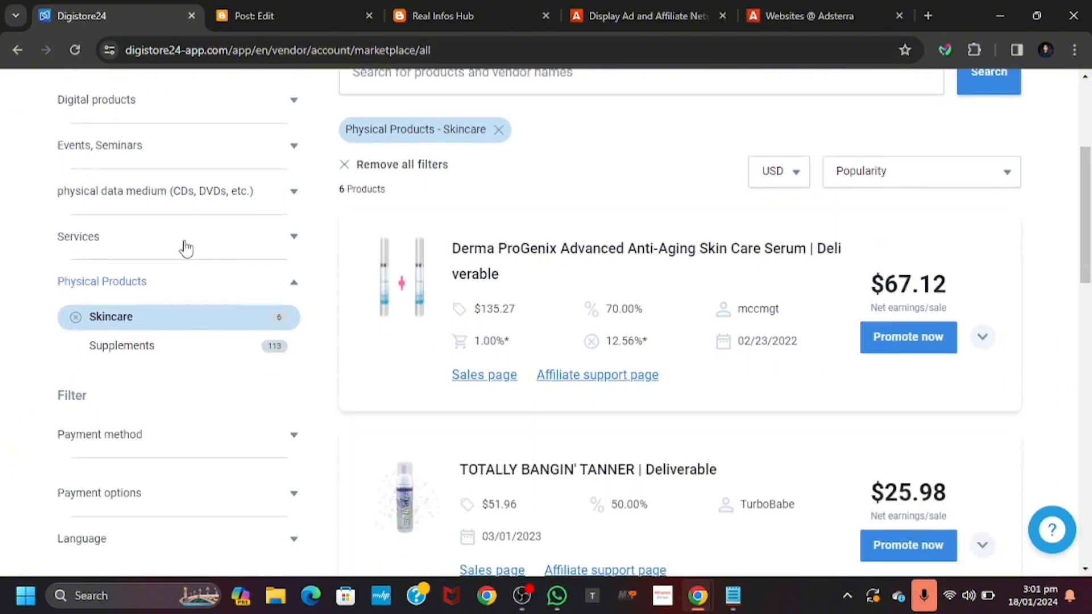
pyautogui.scroll(-1, 643, 336)
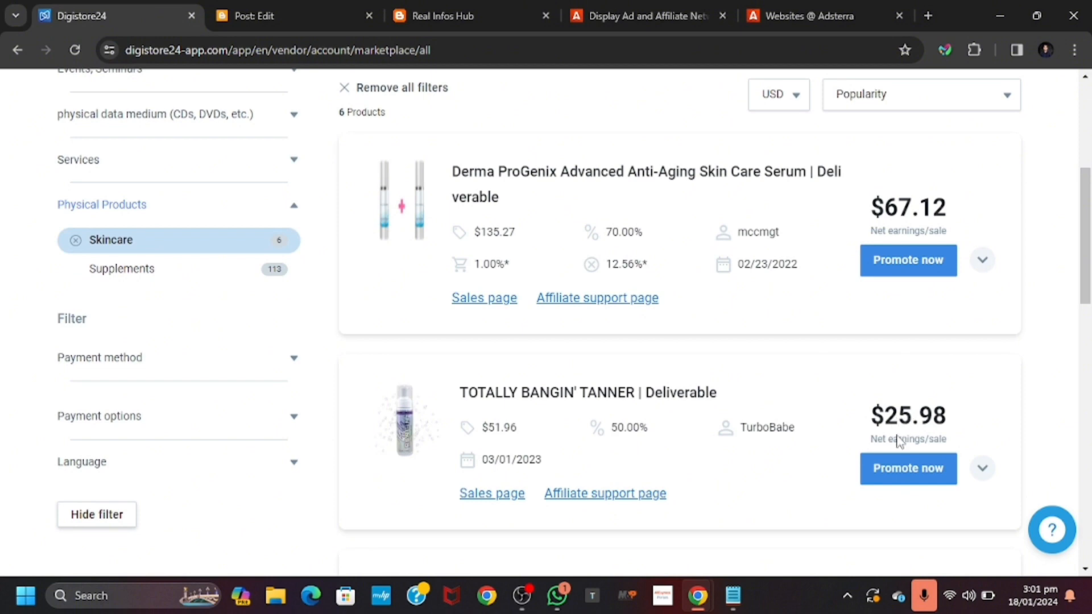
pyautogui.scroll(-5, 773, 469)
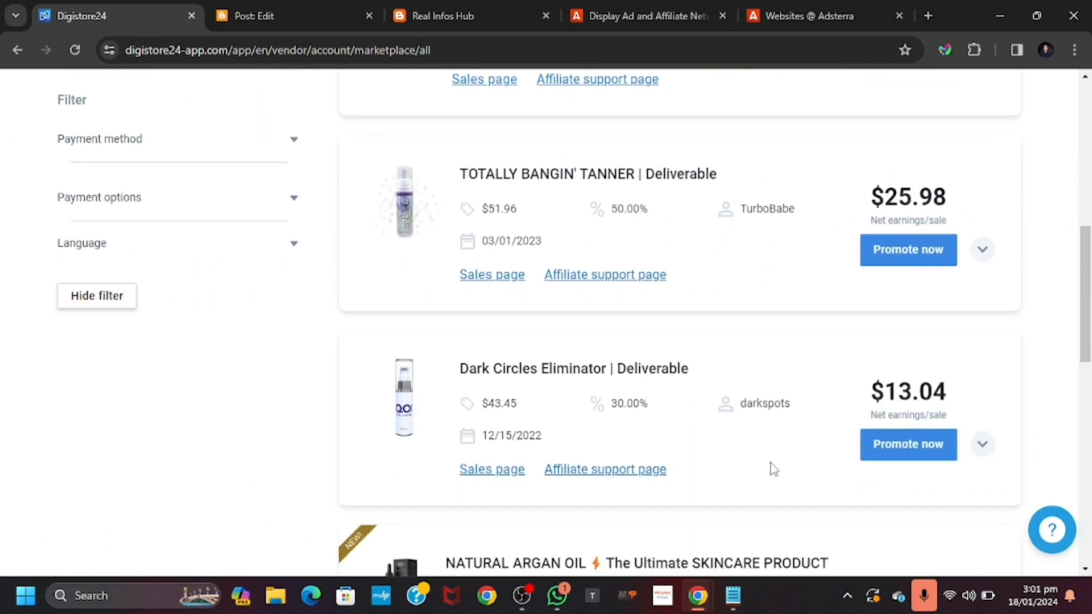
pyautogui.scroll(-1, 773, 469)
pyautogui.scroll(10, 773, 469)
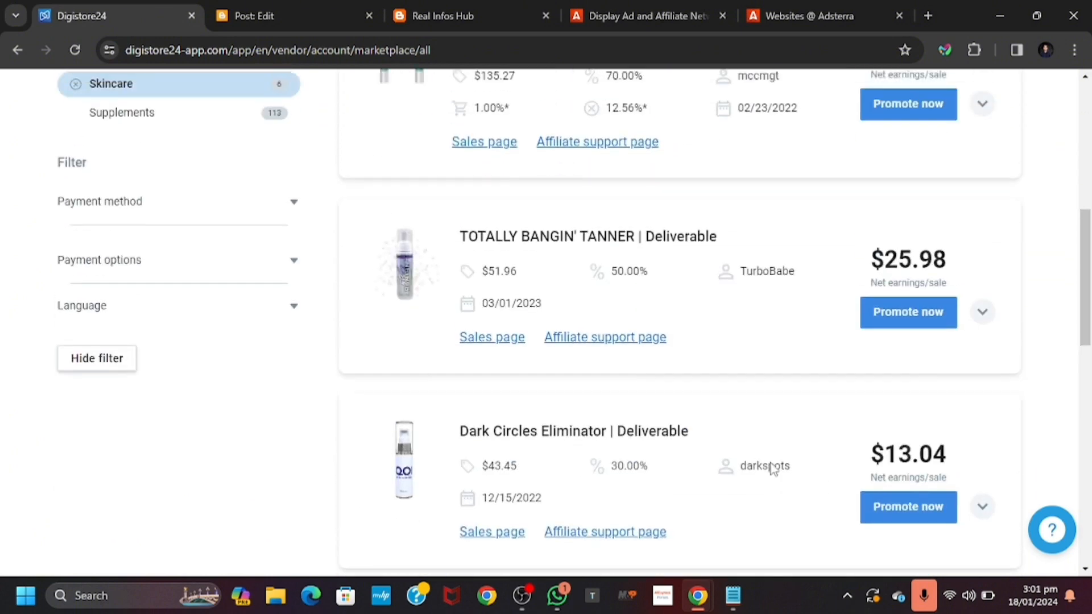
pyautogui.scroll(-2, 233, 494)
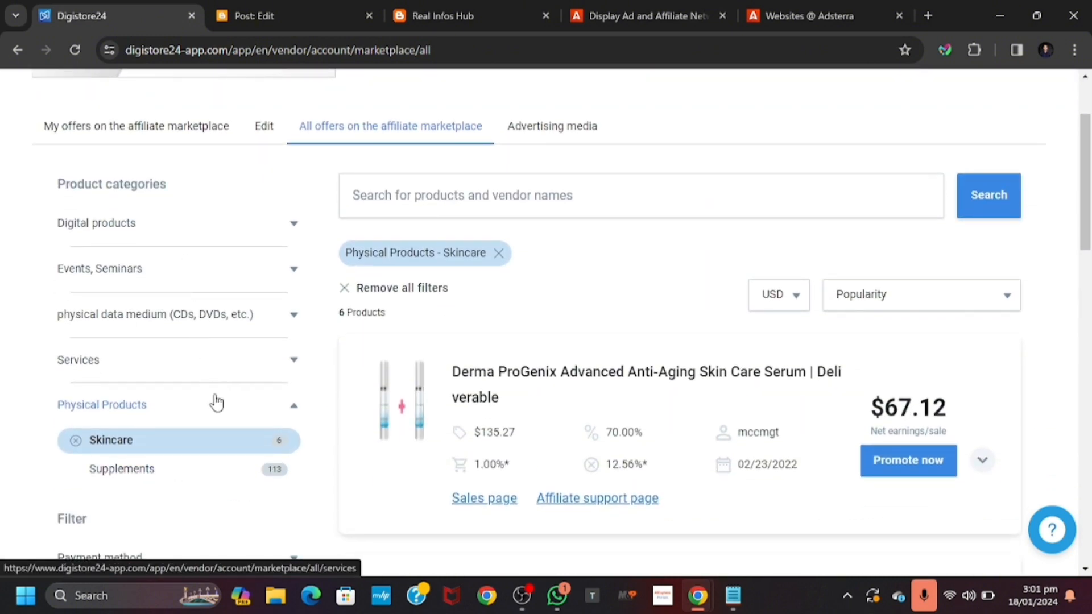
pyautogui.scroll(-1, 267, 439)
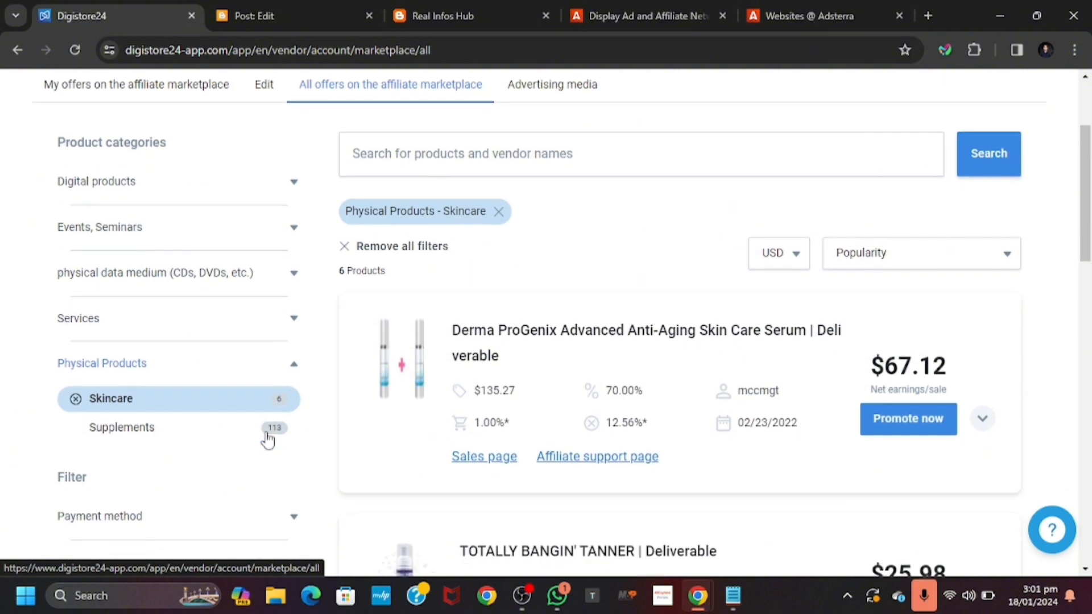
pyautogui.scroll(2, 267, 440)
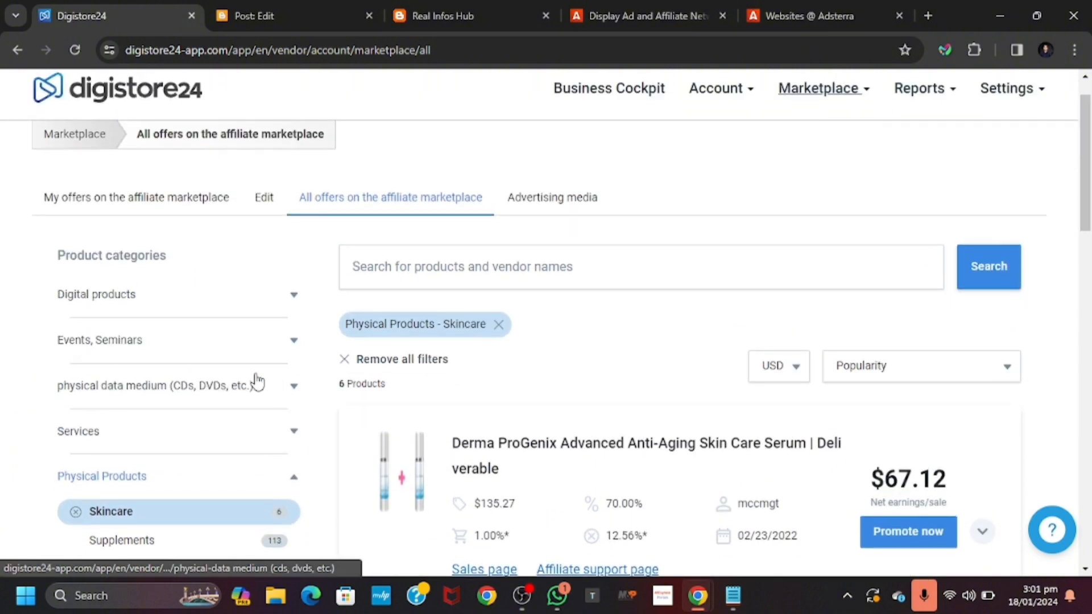
pyautogui.scroll(1, 576, 394)
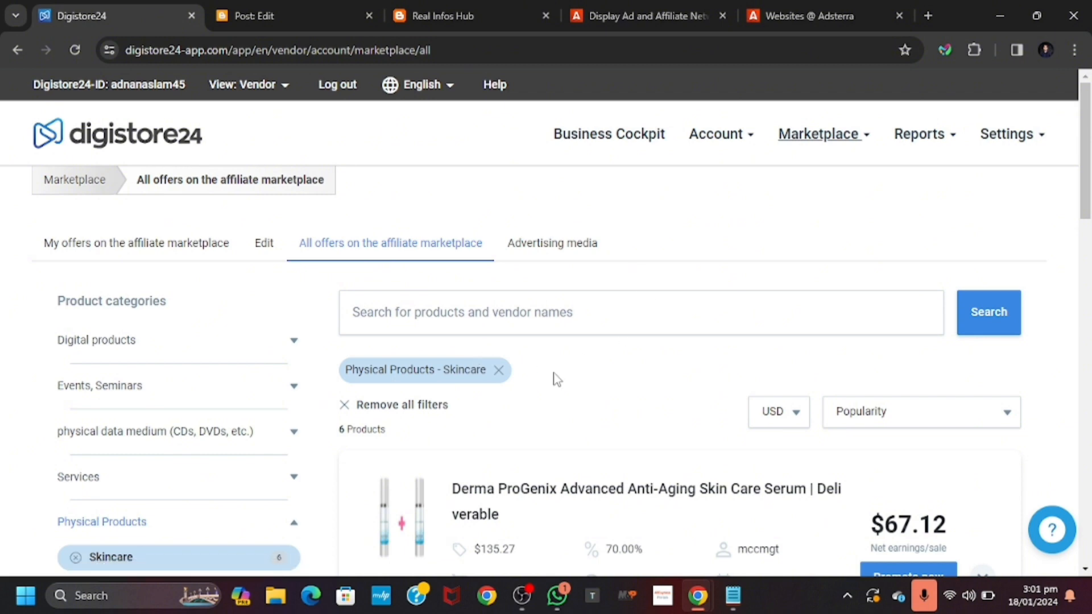
# - Open the Derma ProGenix serum offer, copy "Advanced Anti-Aging Skin Care Serum" from its name, and return to the offer list
pyautogui.scroll(-3, 556, 379)
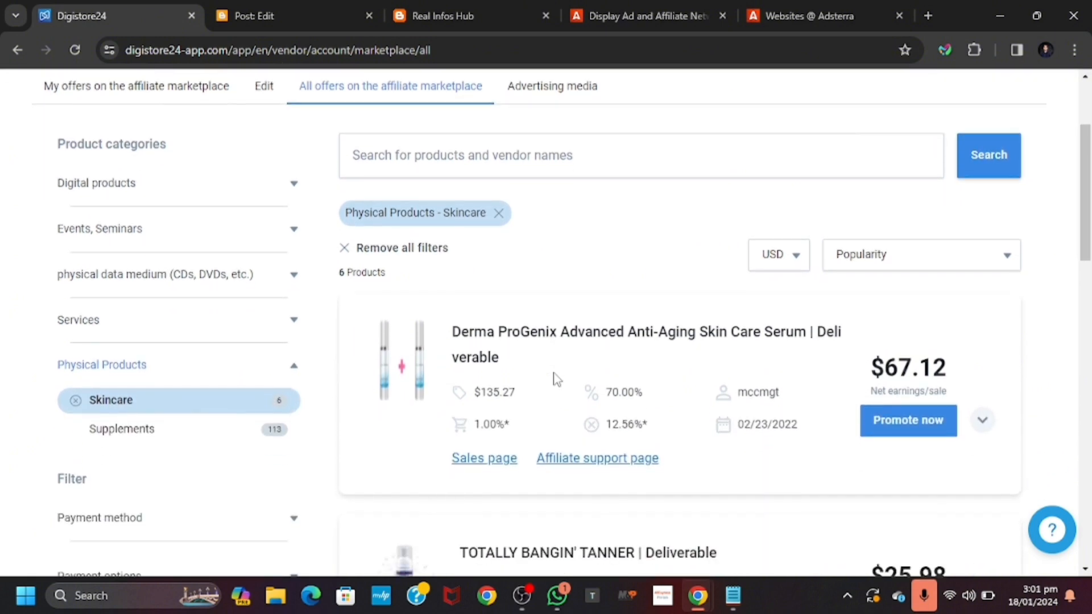
pyautogui.scroll(-1, 556, 379)
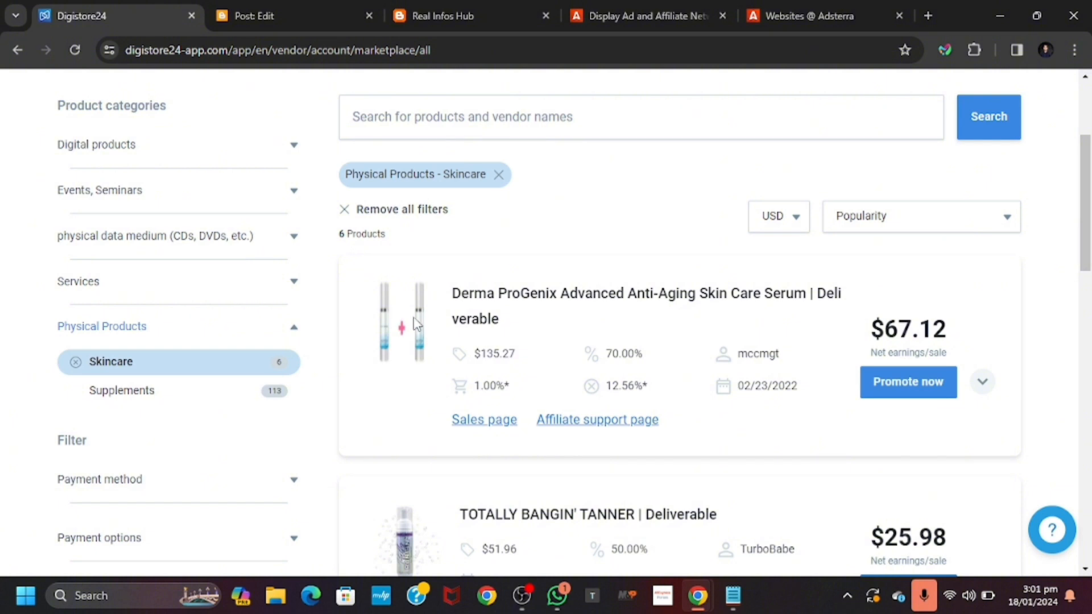
pyautogui.click(625, 296)
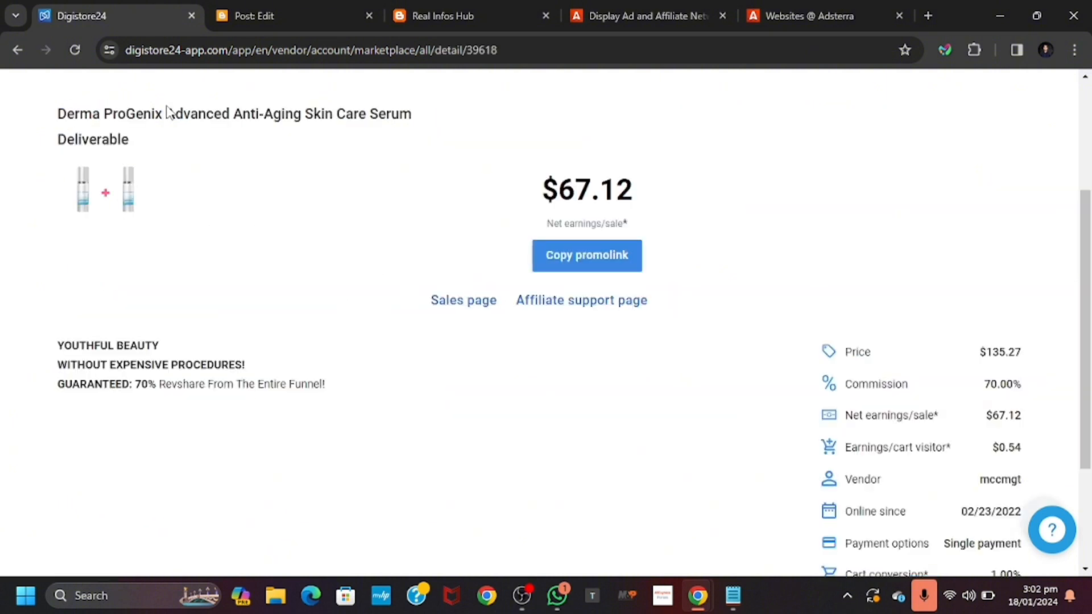
pyautogui.moveTo(165, 114); pyautogui.dragTo(418, 125)
pyautogui.hotkey('ctrl', 'c')
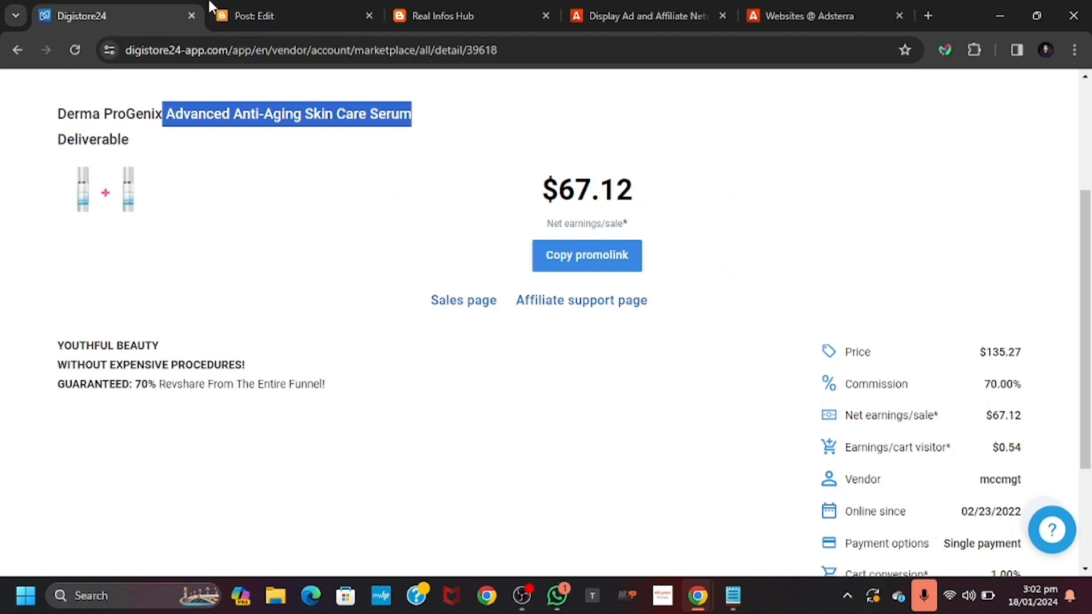
pyautogui.click(17, 52)
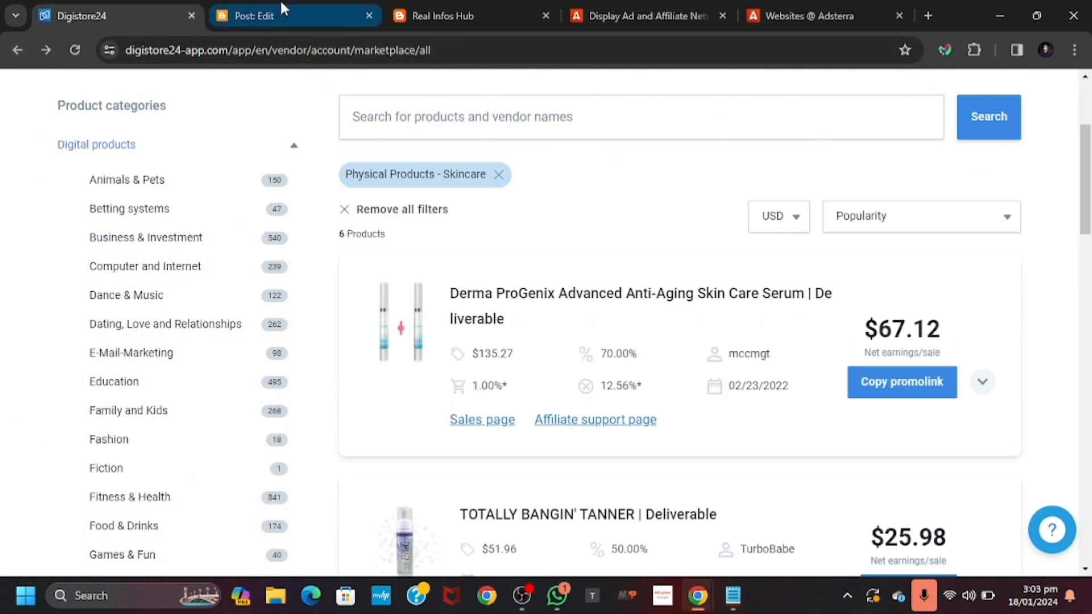
# - Switch to the Blogger post editor and paste "Advanced Anti-Aging Skin Care Serum" as the post title
pyautogui.click(334, 11)
pyautogui.click(120, 159)
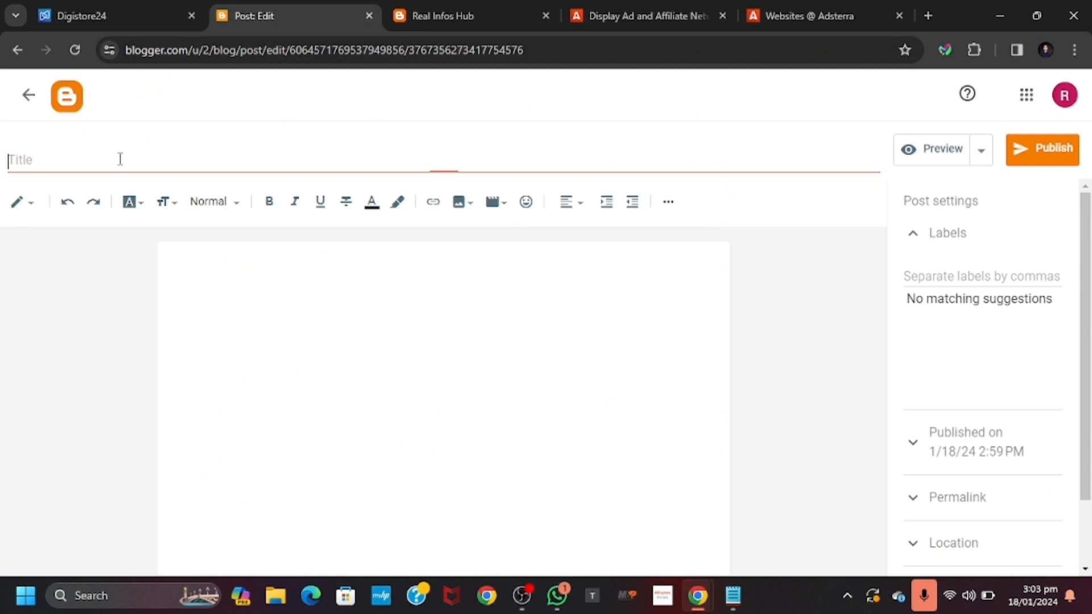
pyautogui.hotkey('ctrl', 'v')
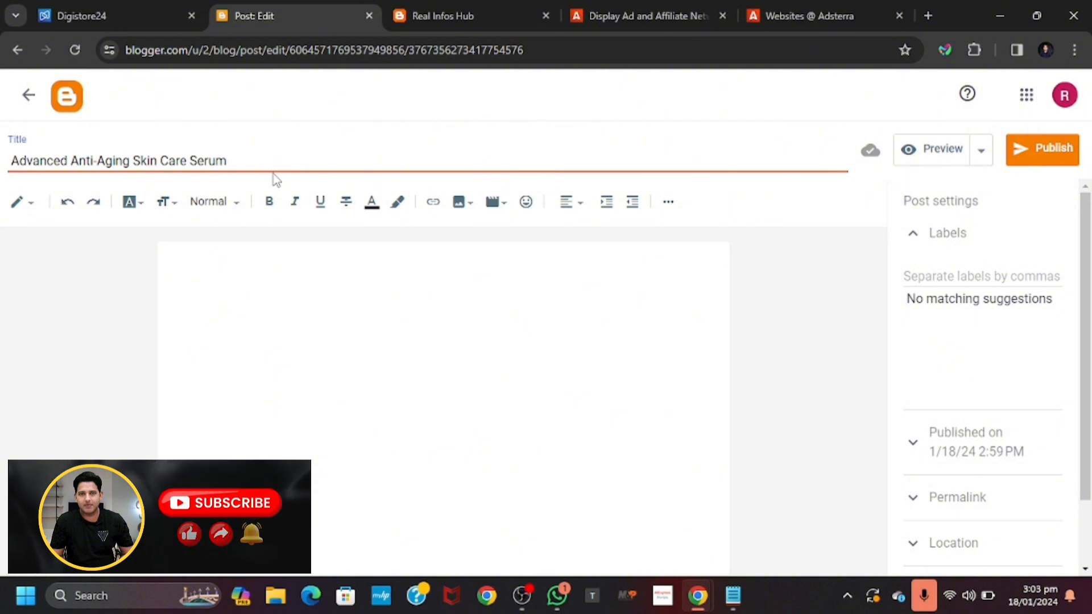
pyautogui.click(294, 257)
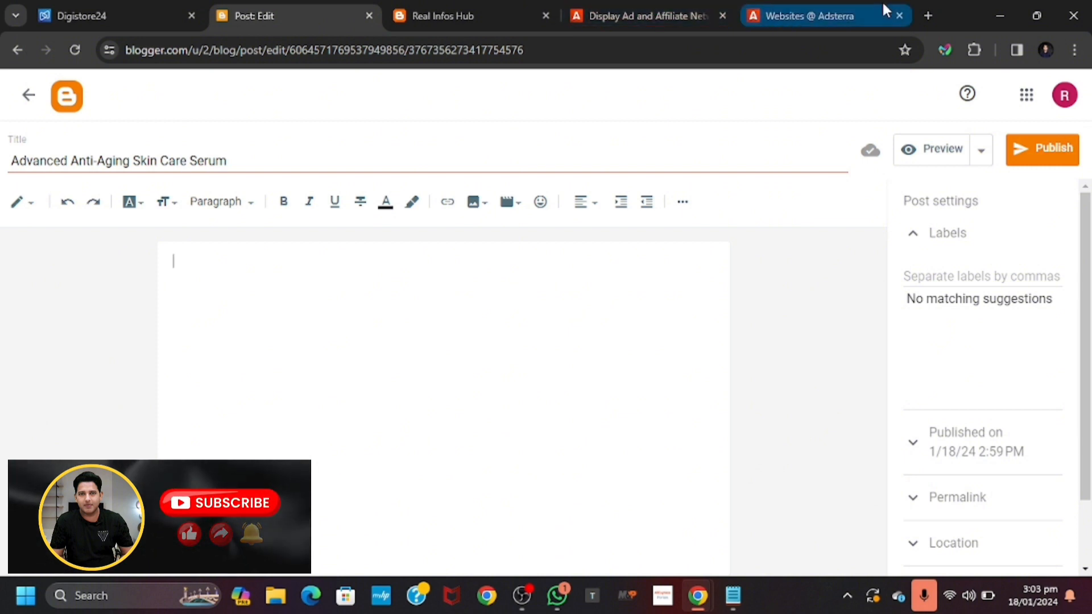
# - Open ChatGPT at chat.openai.com in a new browser tab
pyautogui.click(927, 16)
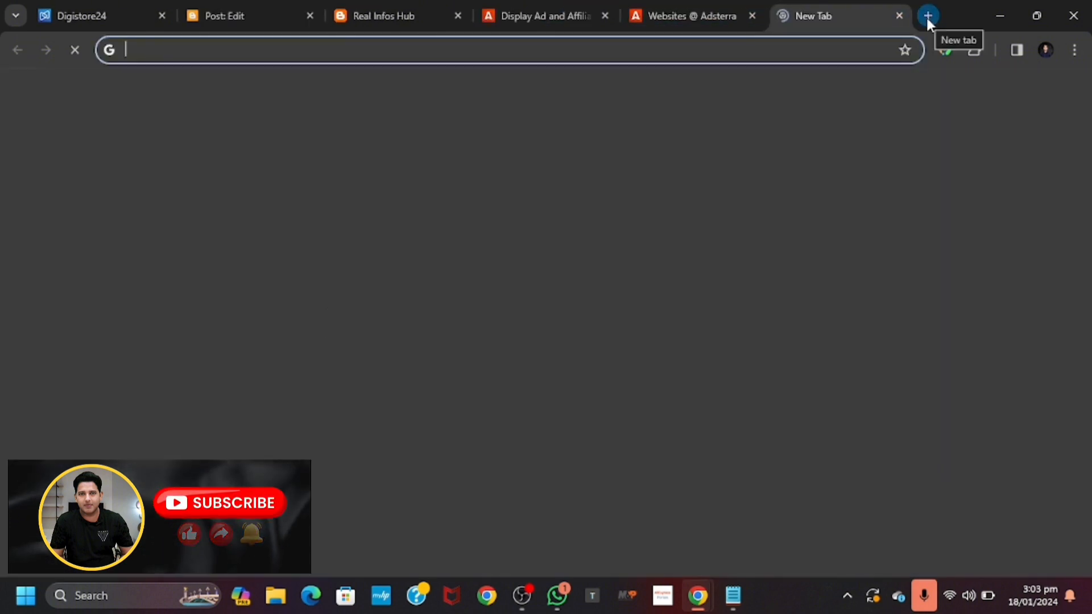
pyautogui.write('chat.openai.com')
pyautogui.press('Return')
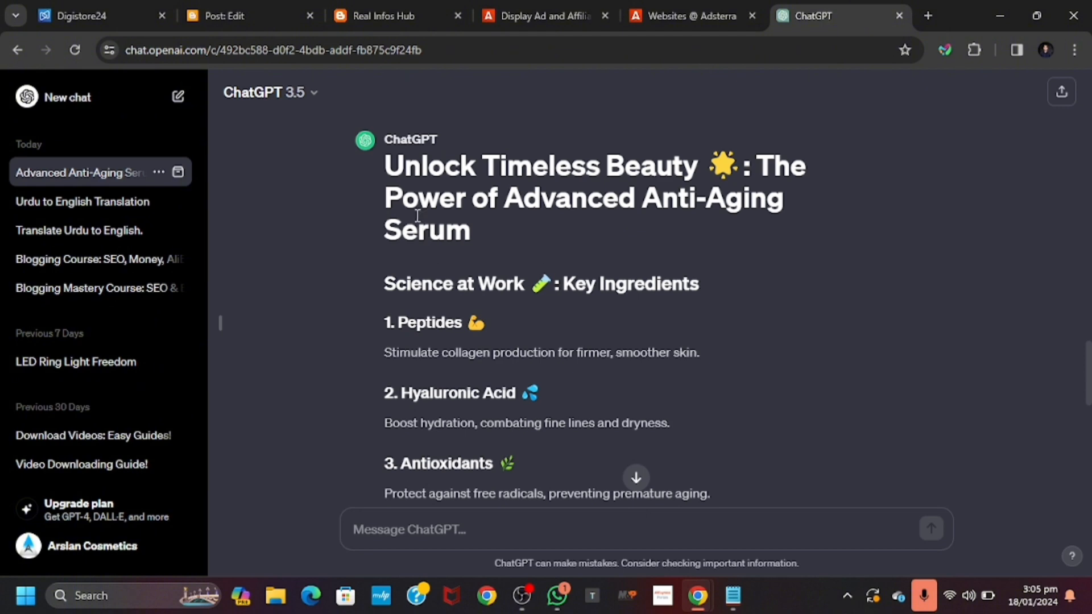
# - Copy ChatGPT's full anti-aging serum article, from its main heading through the conclusion, into the body of the Blogger post
pyautogui.moveTo(382, 172); pyautogui.dragTo(632, 477)
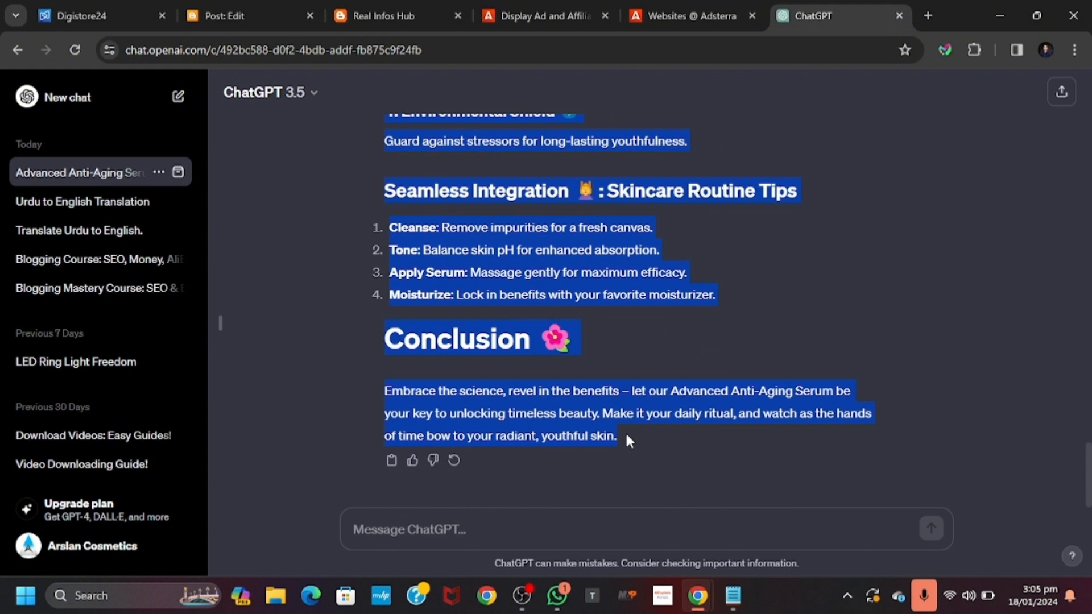
pyautogui.click(264, 17)
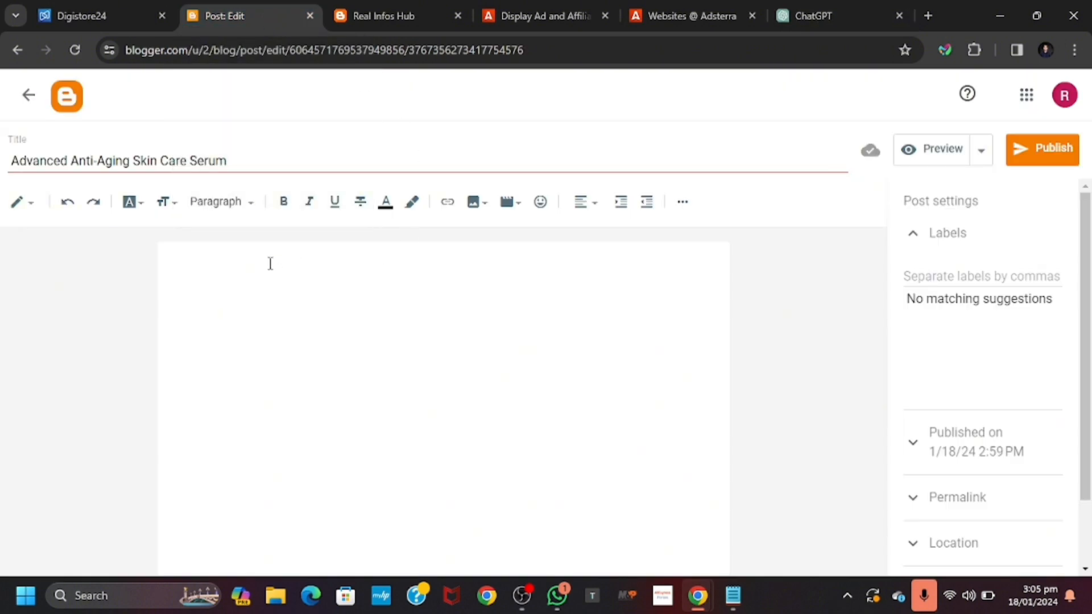
pyautogui.hotkey('ctrl', 'v')
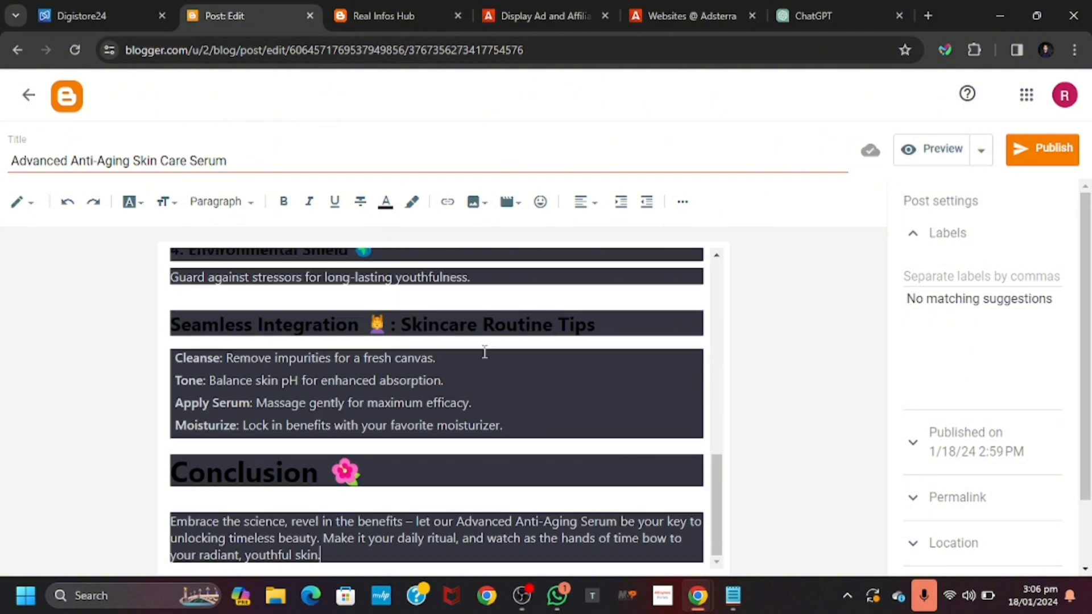
# - Review the pasted article and insert an empty line below the Peptides description
pyautogui.scroll(7, 482, 353)
pyautogui.scroll(3, 485, 352)
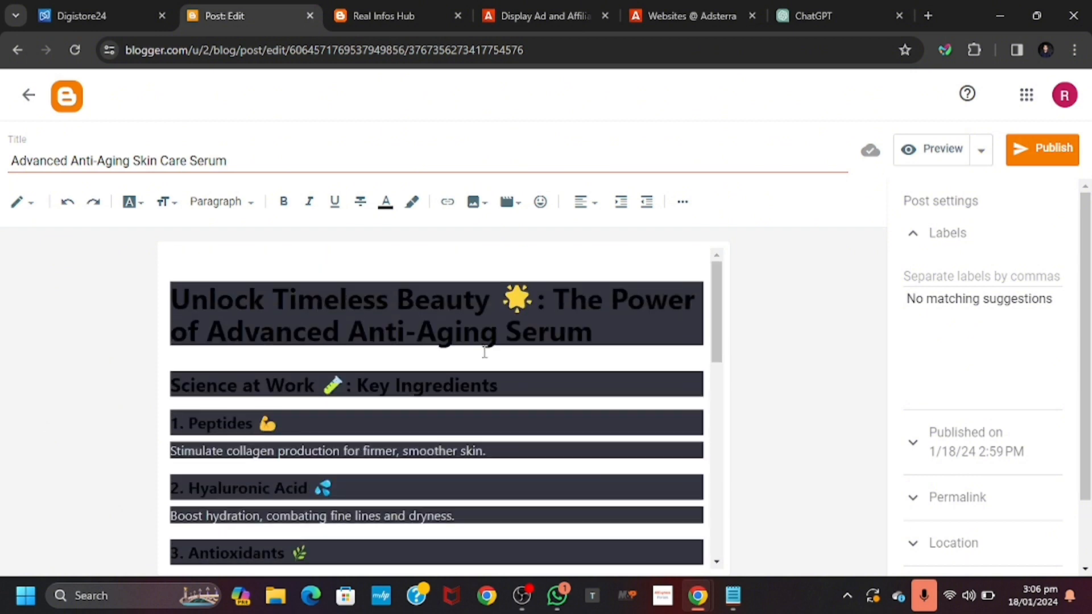
pyautogui.scroll(-4, 484, 352)
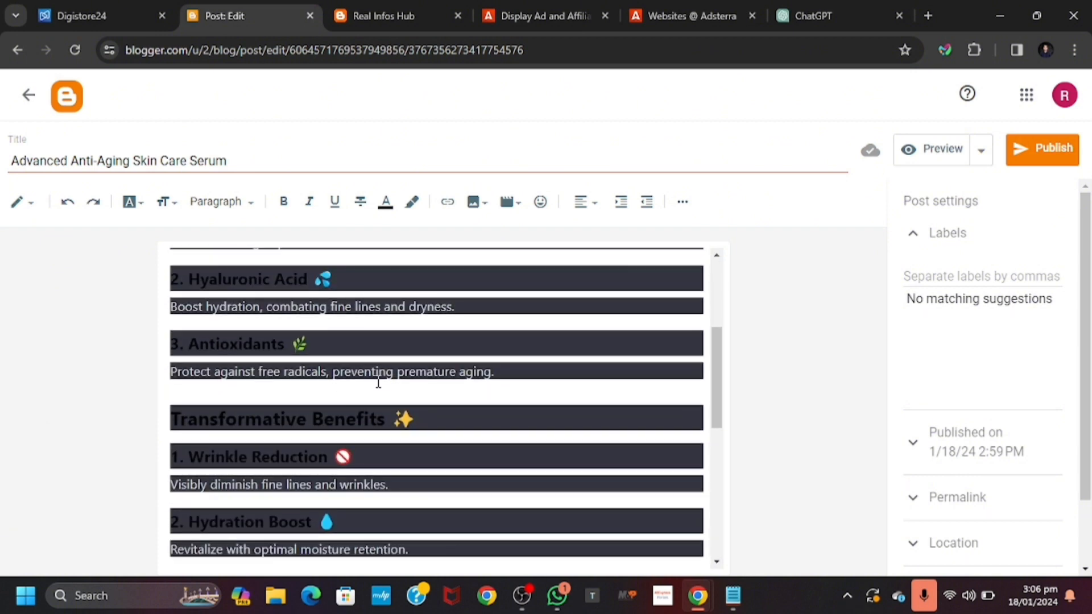
pyautogui.scroll(-1, 378, 383)
pyautogui.scroll(5, 378, 382)
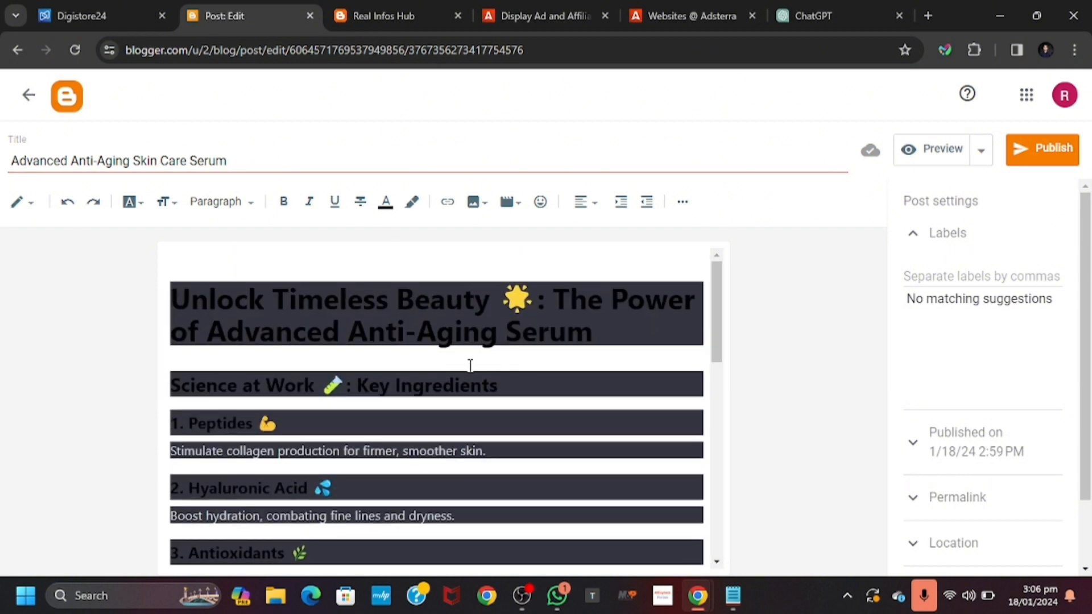
pyautogui.scroll(-1, 482, 387)
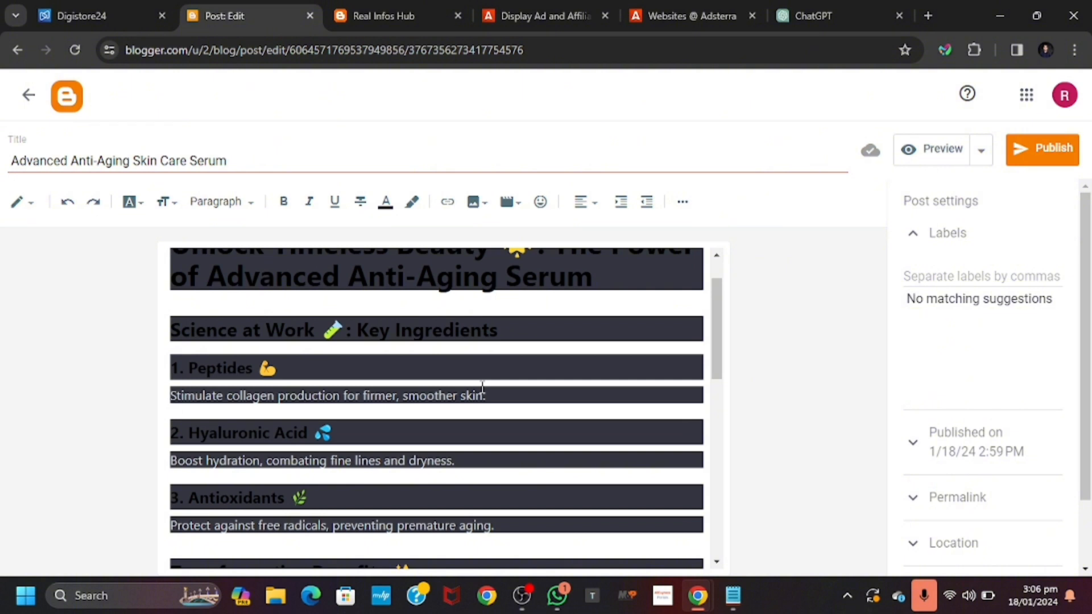
pyautogui.scroll(-1, 482, 388)
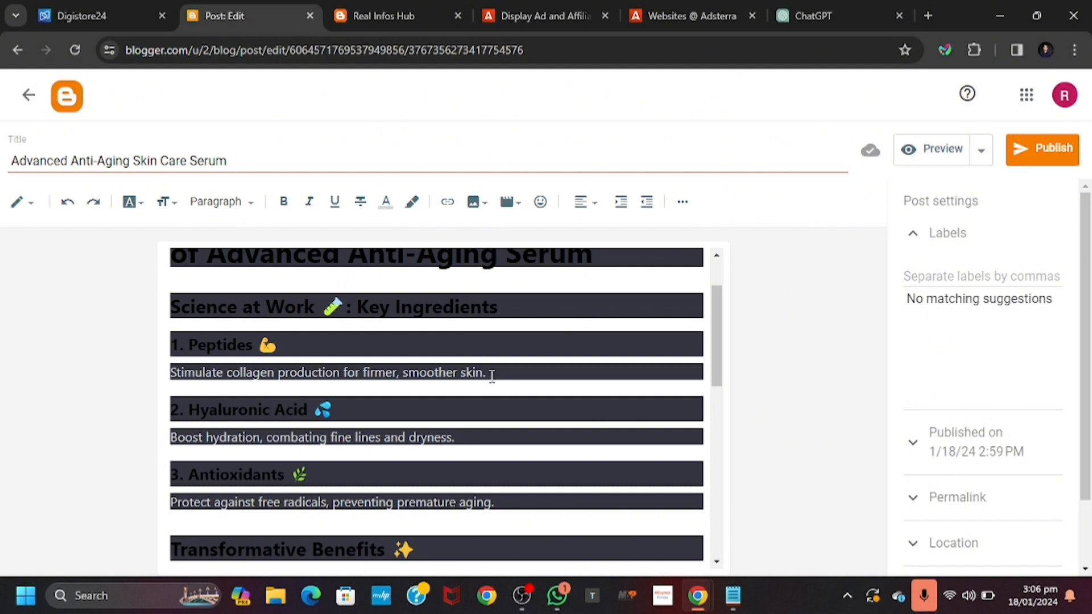
pyautogui.press('Return')
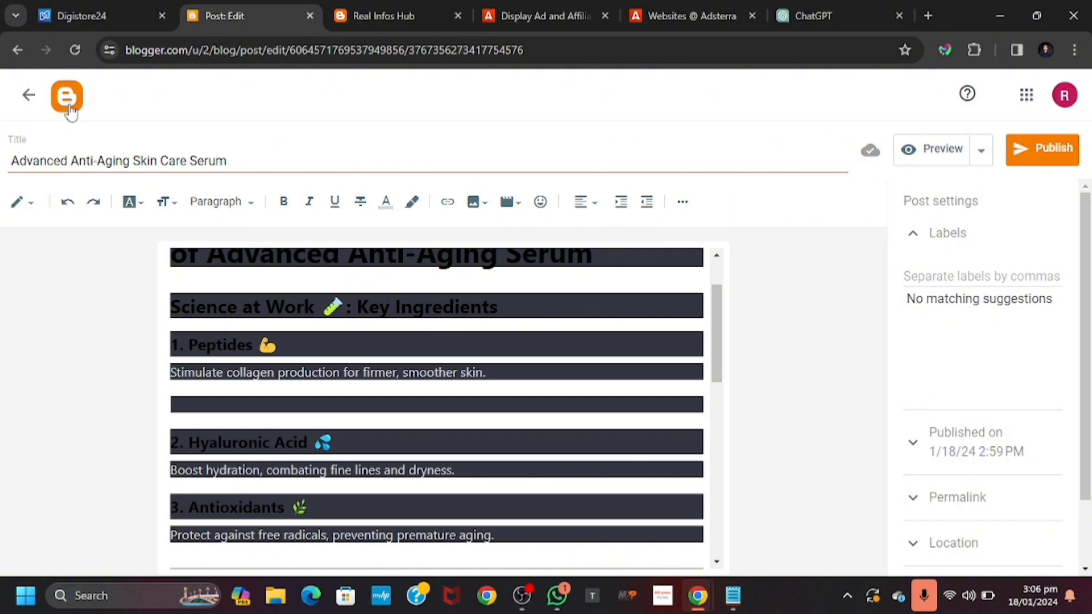
# - Copy the Derma ProGenix serum's product image from Digistore24 and paste it into the empty line below the Peptides description in the Blogger post
pyautogui.click(79, 9)
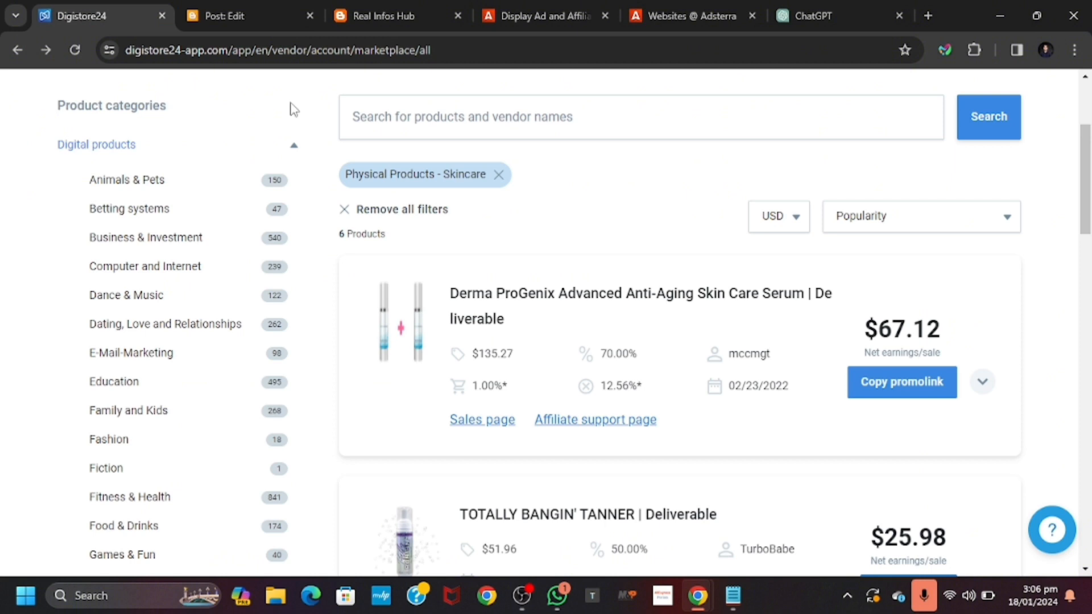
pyautogui.rightClick(401, 332)
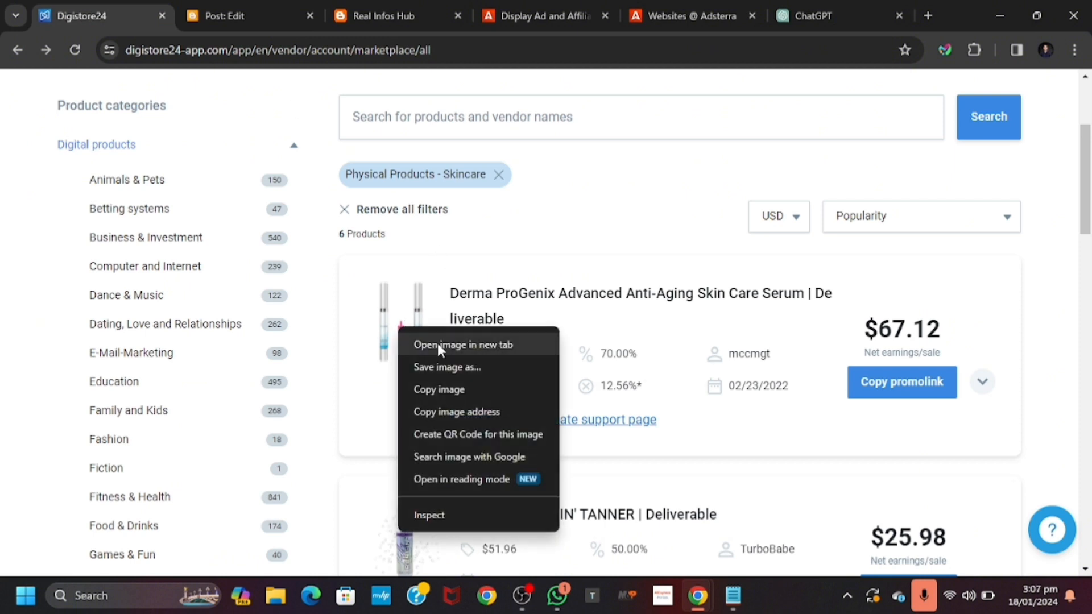
pyautogui.click(434, 391)
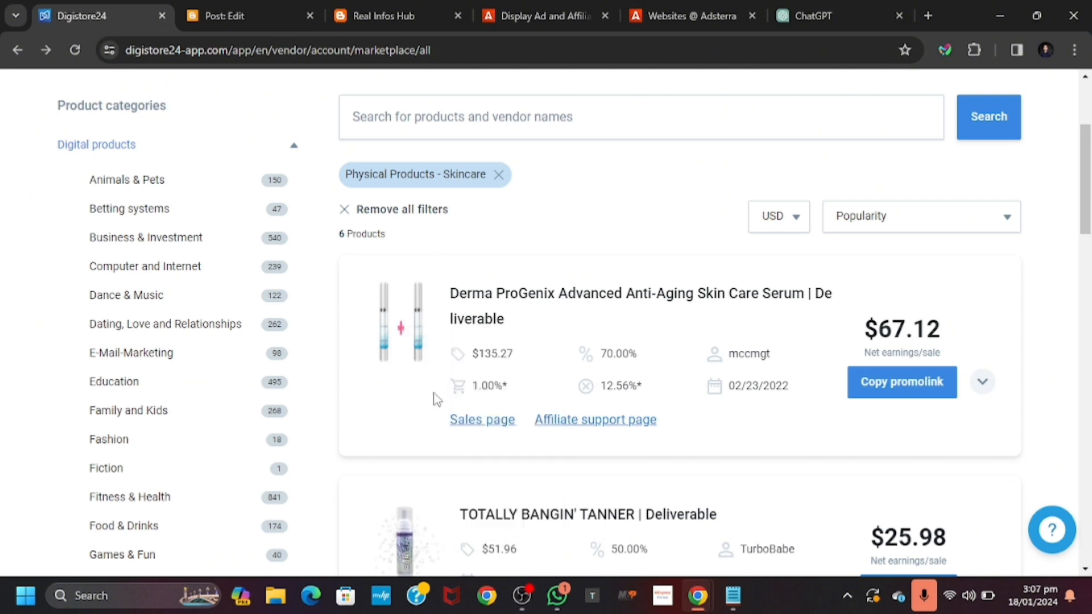
pyautogui.click(258, 11)
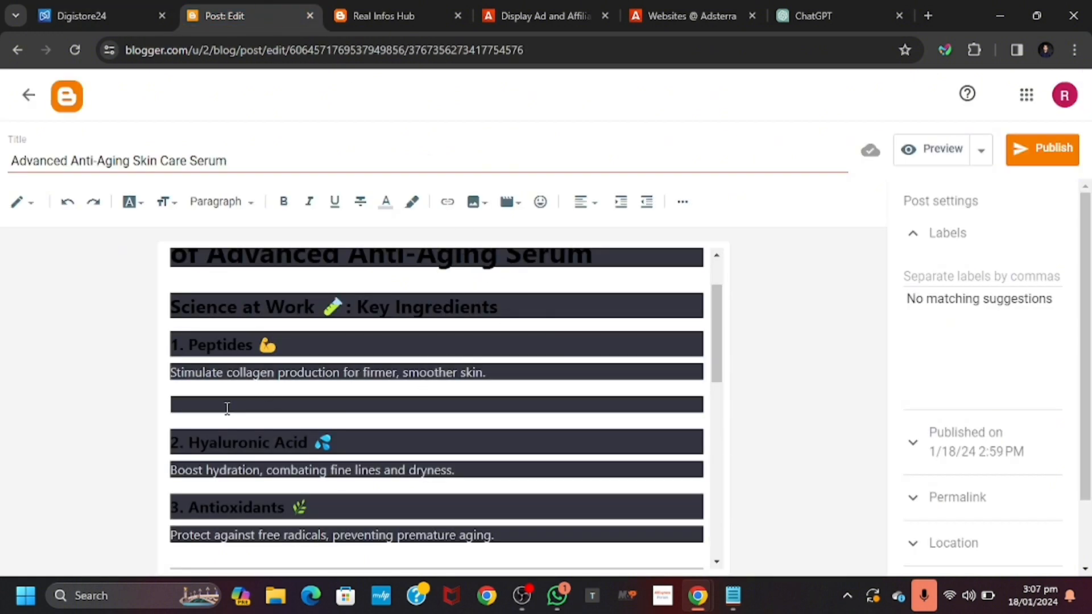
pyautogui.hotkey('ctrl', 'v')
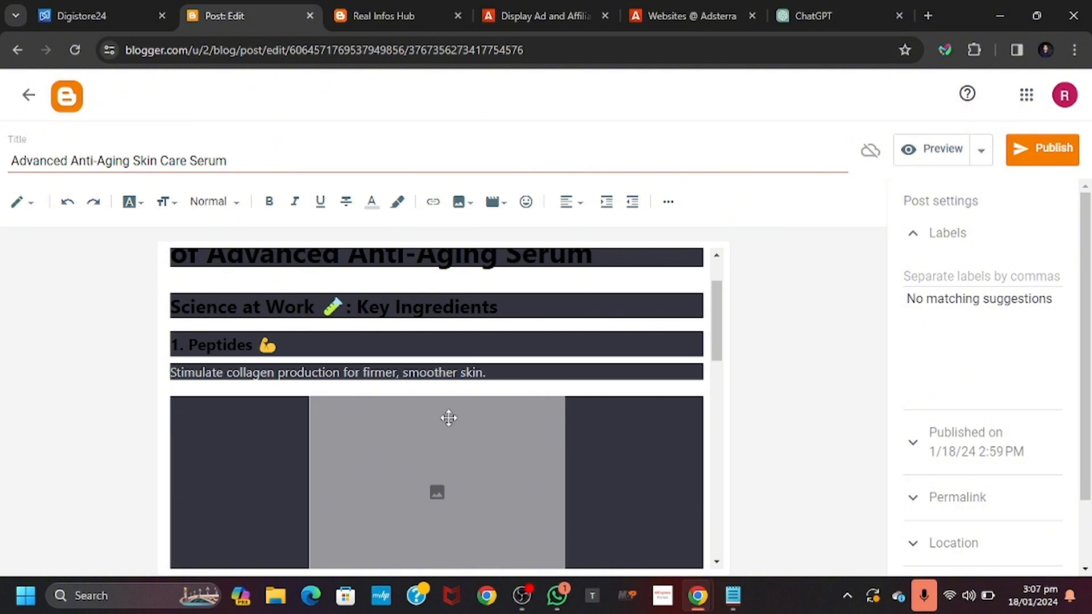
pyautogui.scroll(-2, 449, 418)
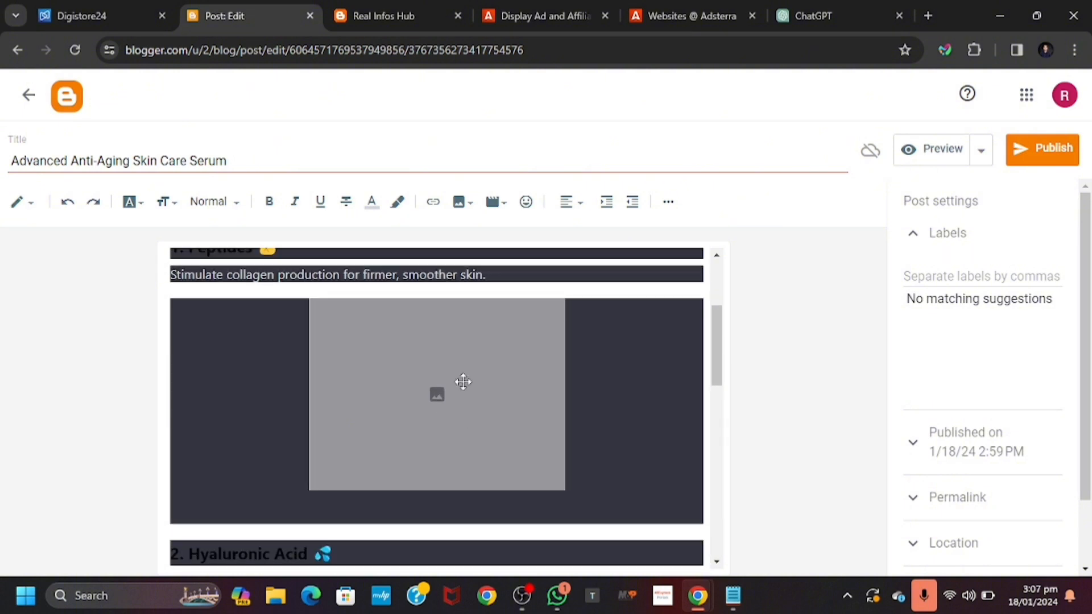
pyautogui.scroll(1, 455, 350)
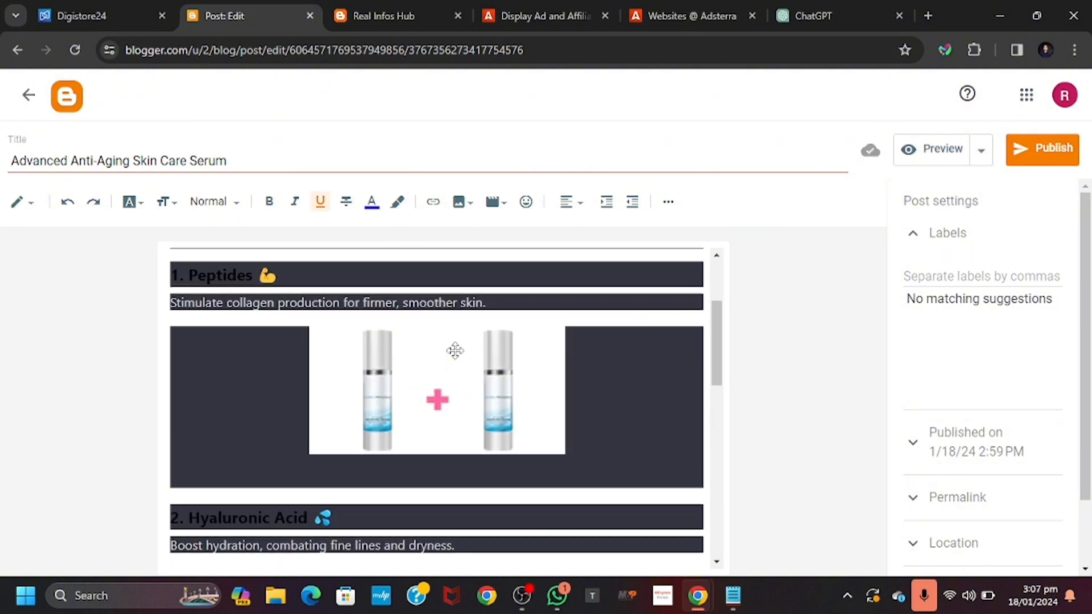
pyautogui.scroll(1, 455, 350)
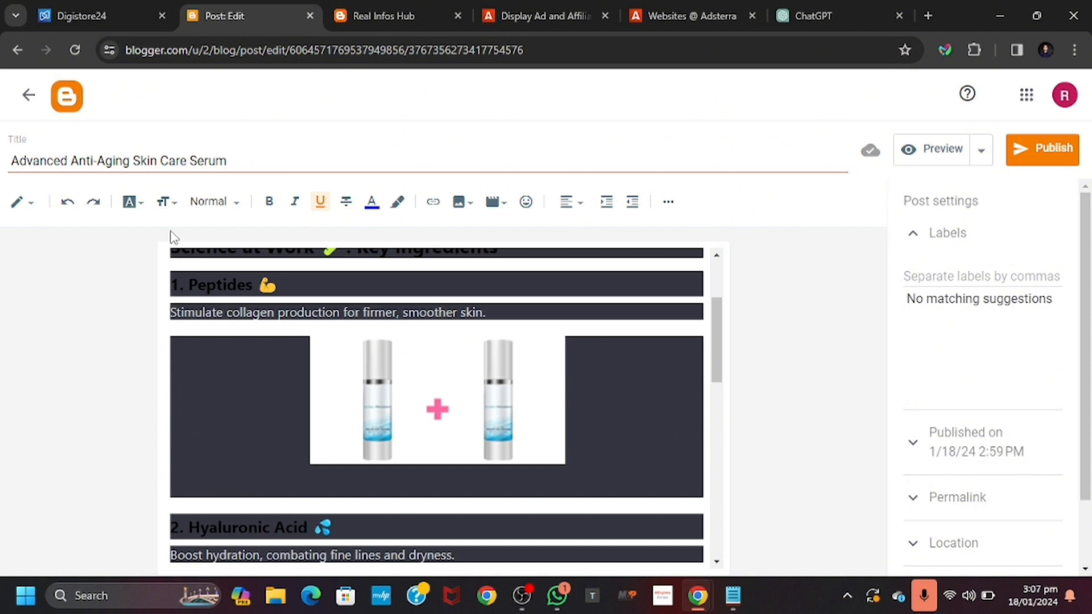
# - Copy the Derma ProGenix serum's promolink on Digistore24 and return to the Blogger post editor
pyautogui.click(81, 9)
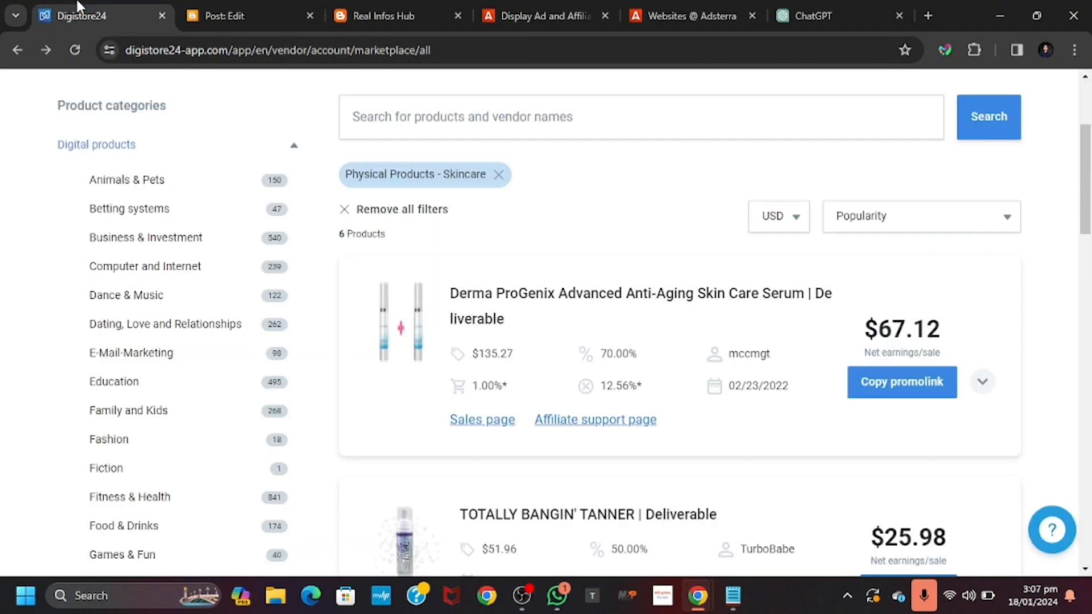
pyautogui.click(910, 391)
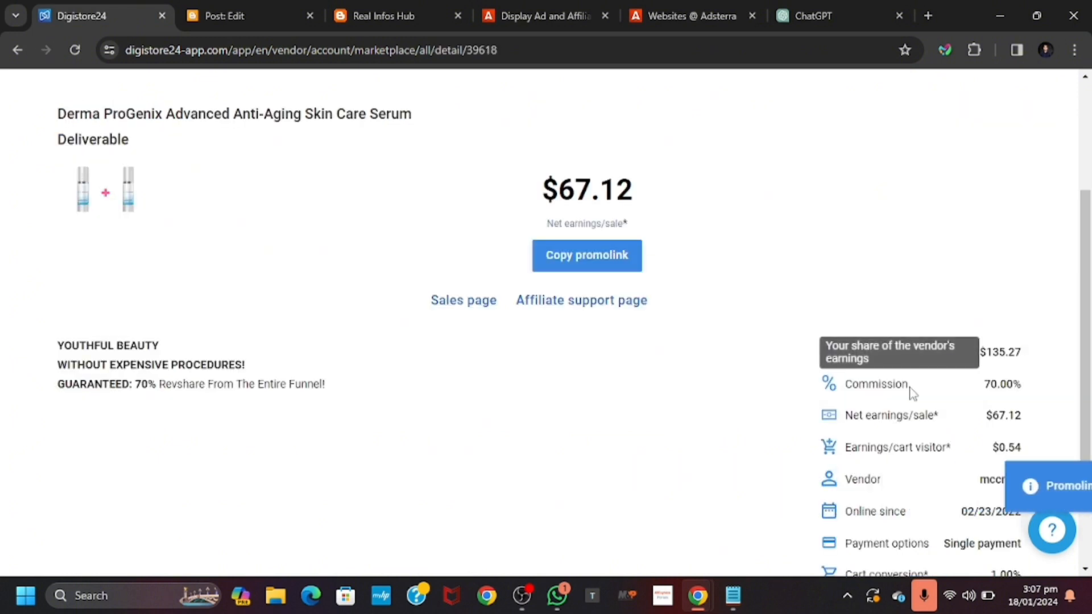
pyautogui.click(250, 11)
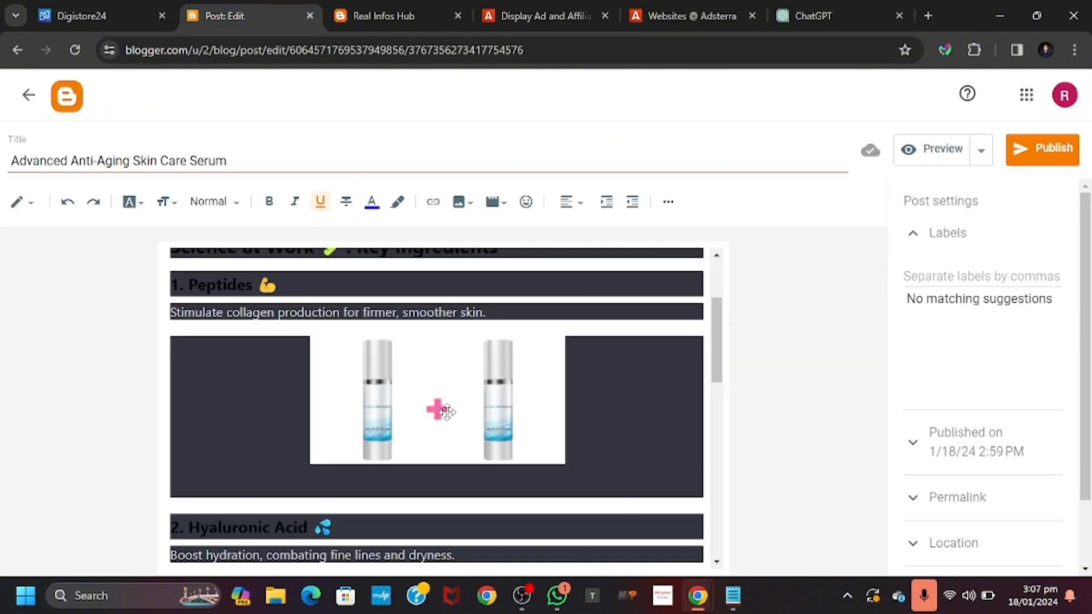
pyautogui.scroll(1, 445, 413)
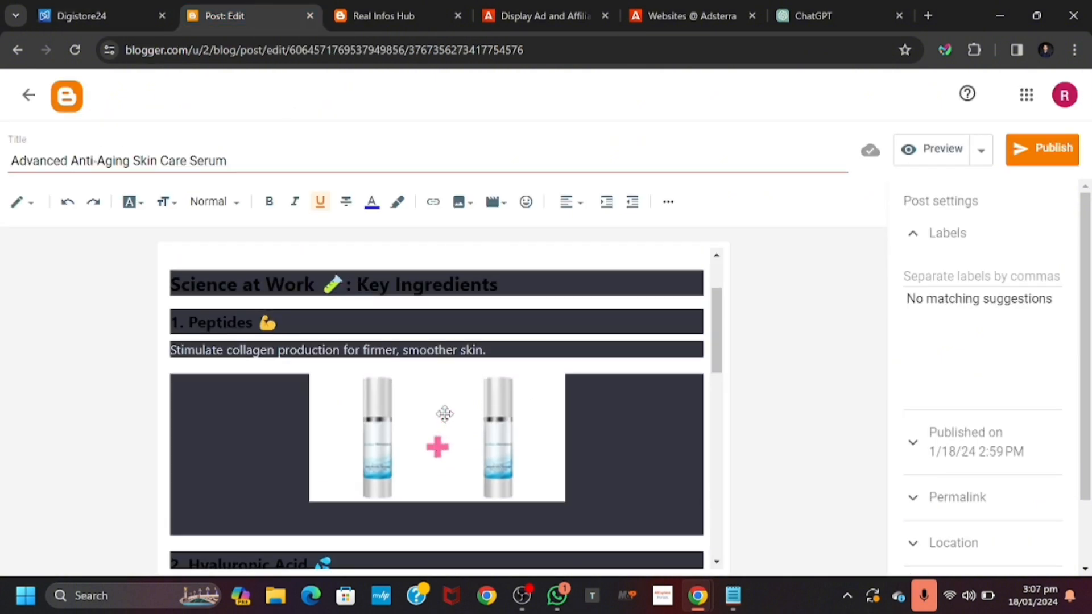
pyautogui.scroll(-1, 443, 416)
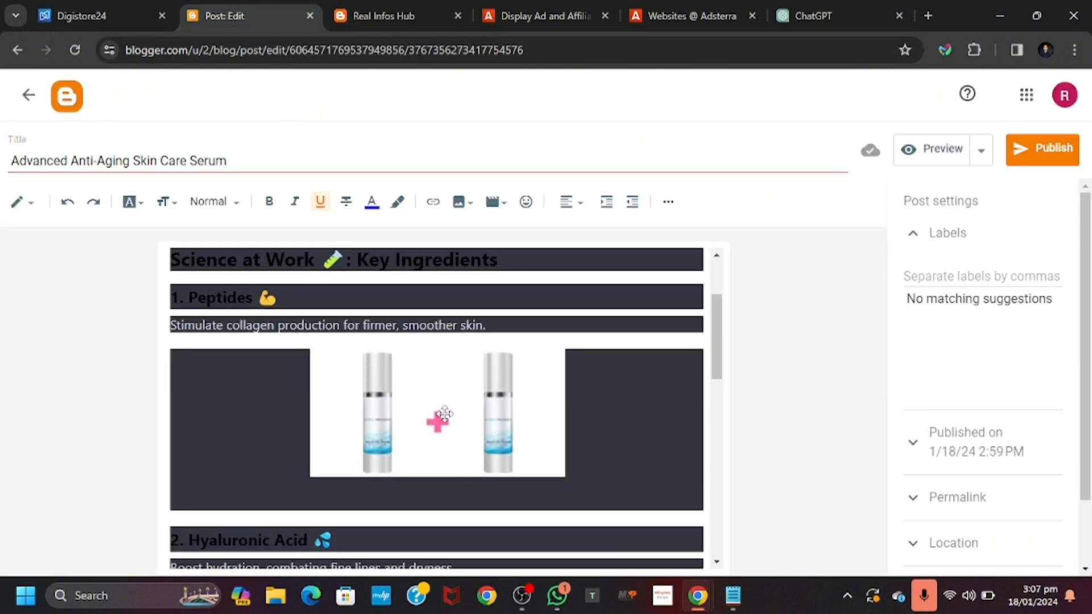
# - Replace the product image's link with the copied Digistore24 promolink and set it to open in a new window
pyautogui.click(473, 417)
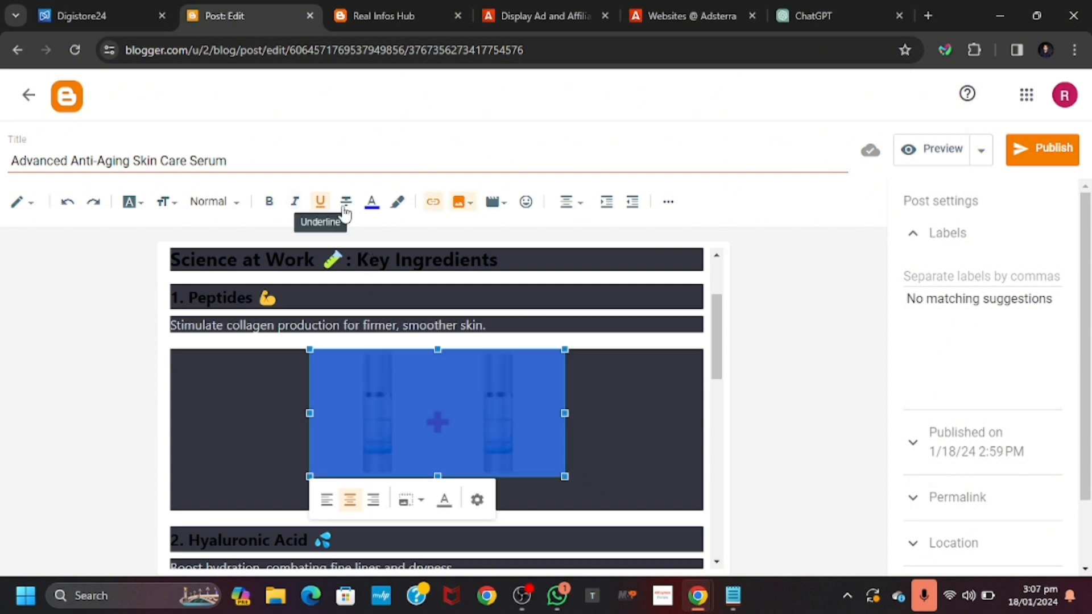
pyautogui.click(434, 203)
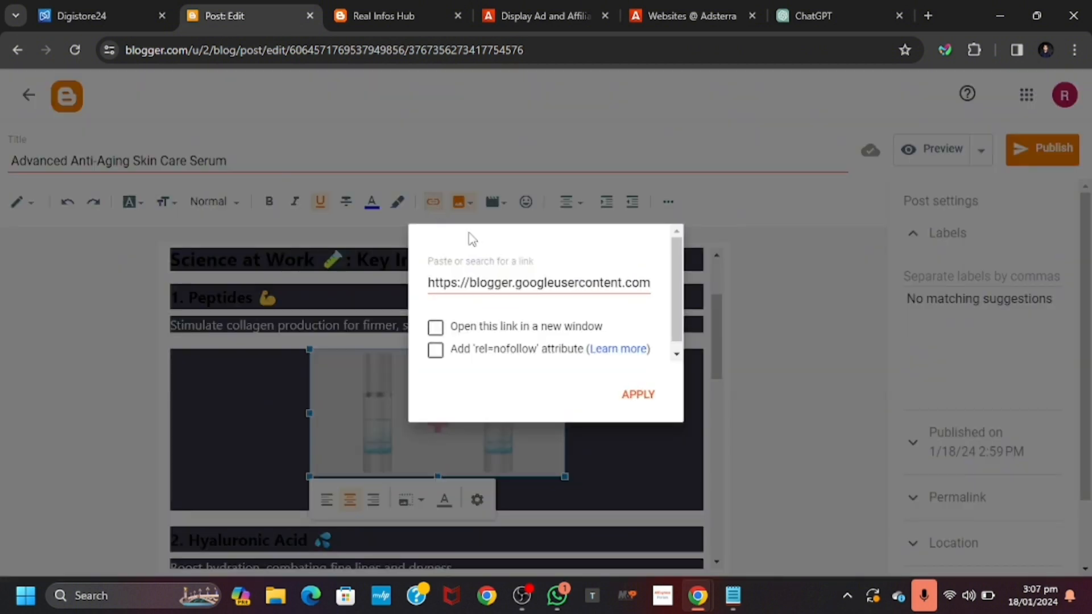
pyautogui.click(491, 283)
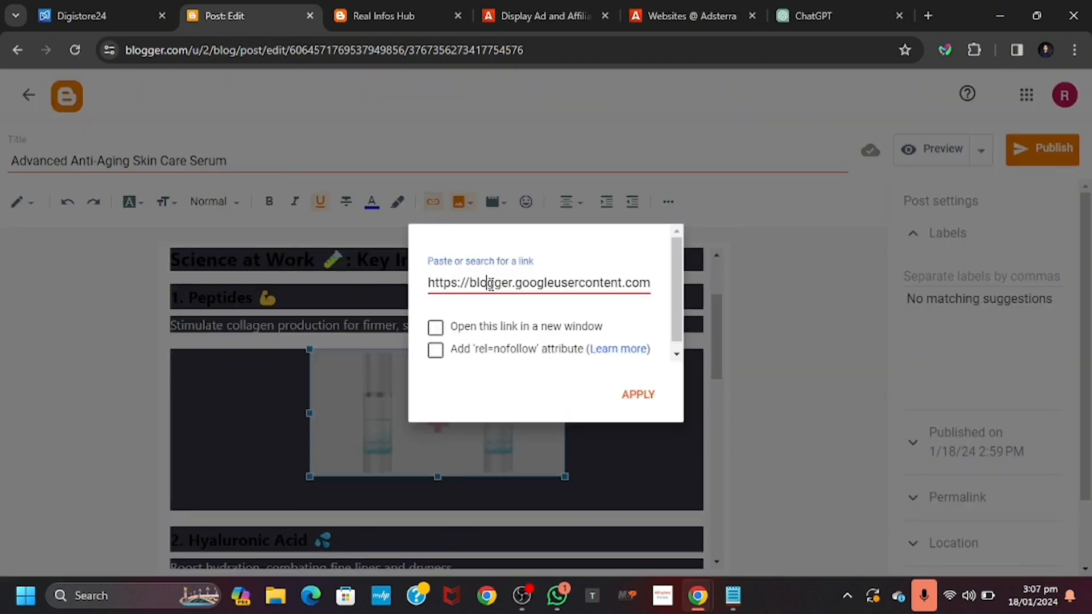
pyautogui.hotkey('ctrl', 'a')
pyautogui.hotkey('ctrl', 'v')
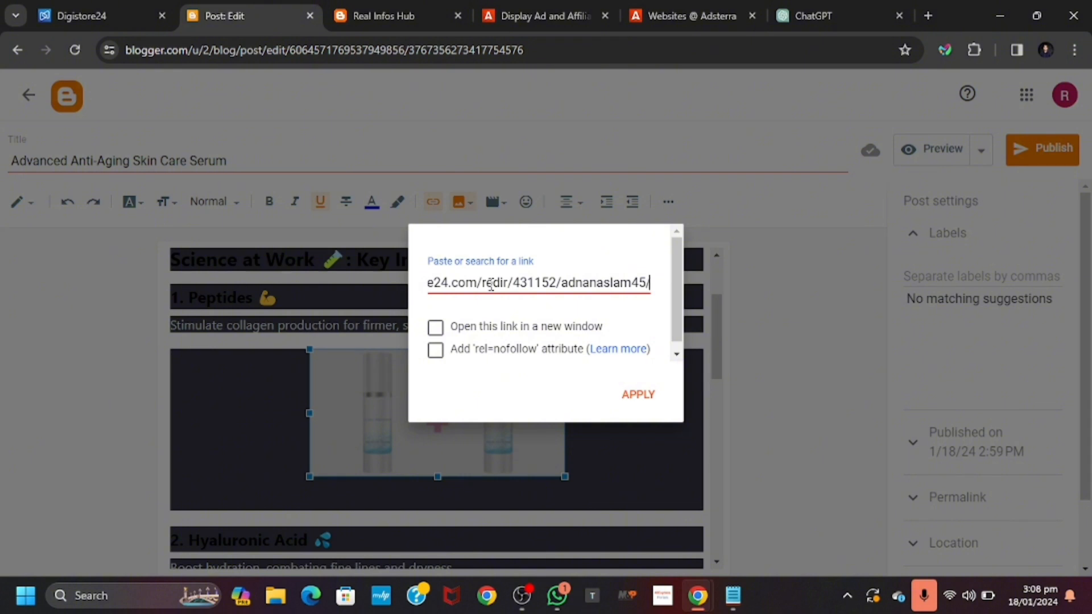
pyautogui.click(436, 328)
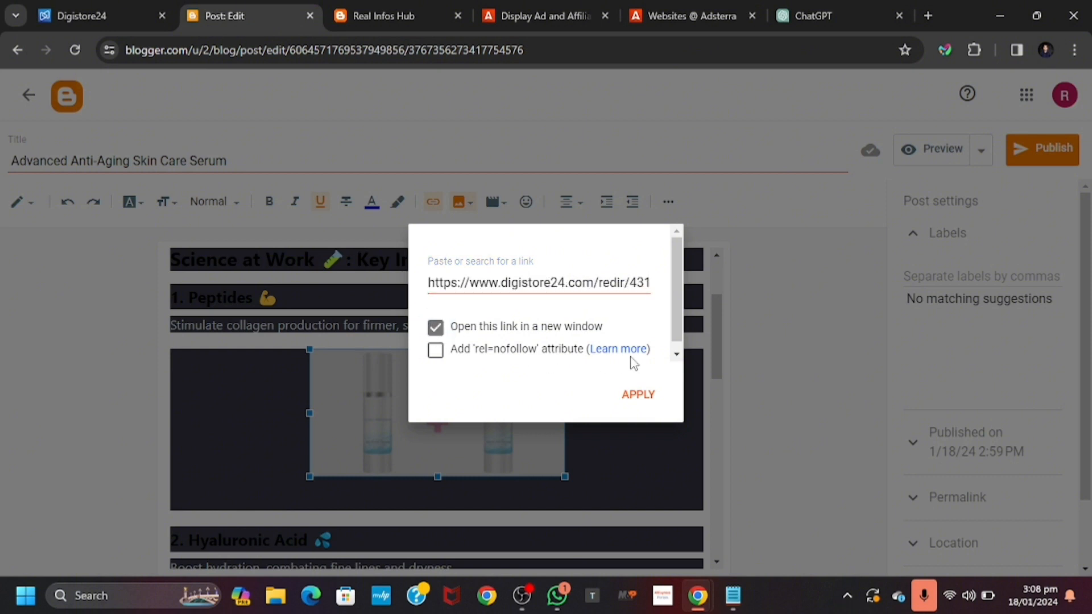
pyautogui.click(638, 395)
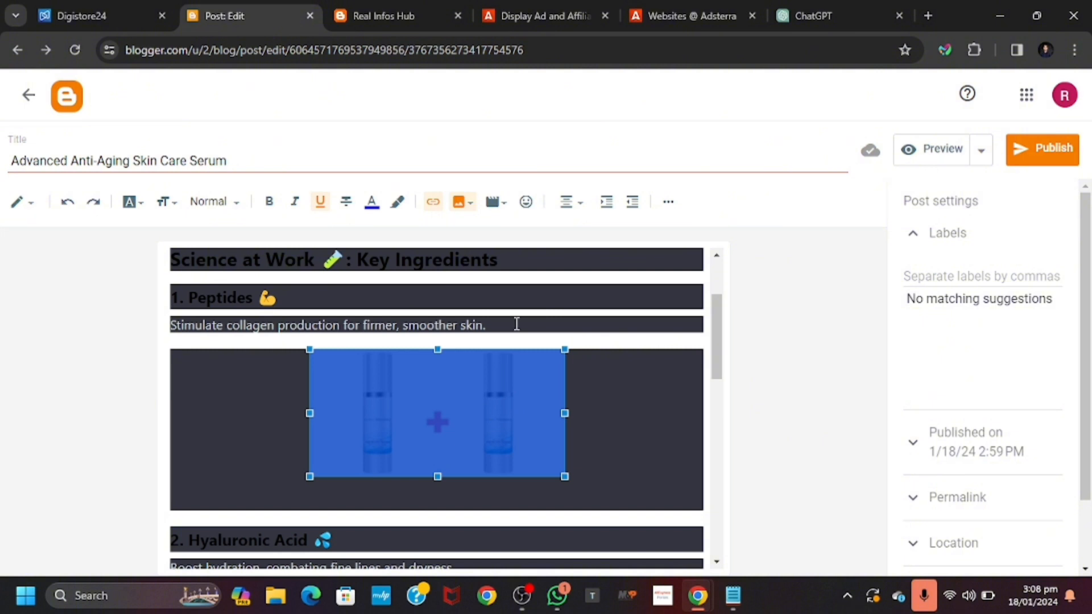
pyautogui.click(265, 403)
pyautogui.scroll(1, 434, 440)
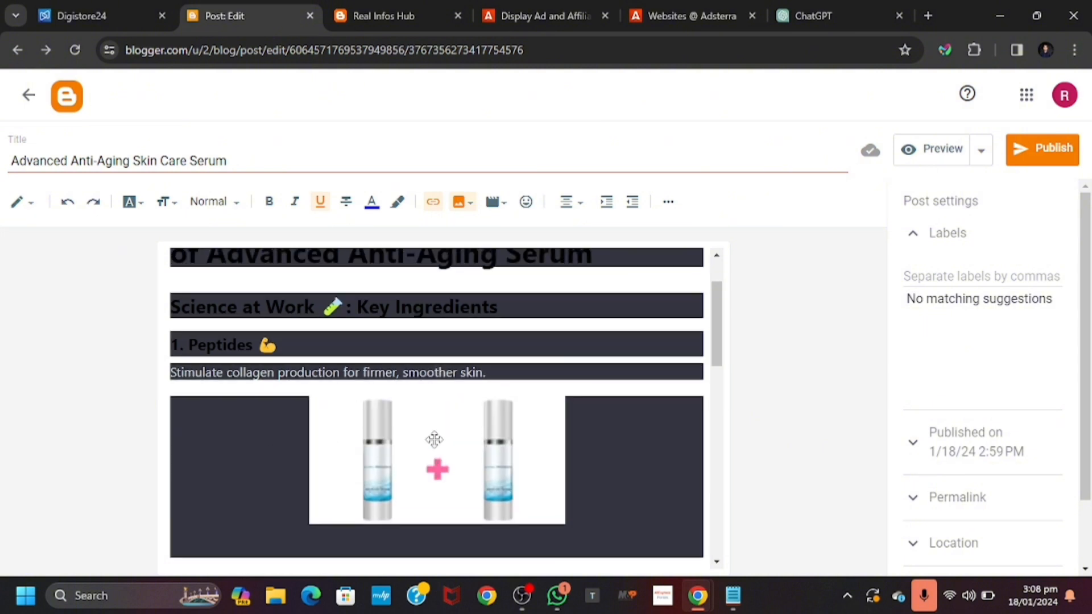
pyautogui.scroll(-2, 434, 441)
pyautogui.scroll(2, 463, 385)
pyautogui.scroll(1, 465, 389)
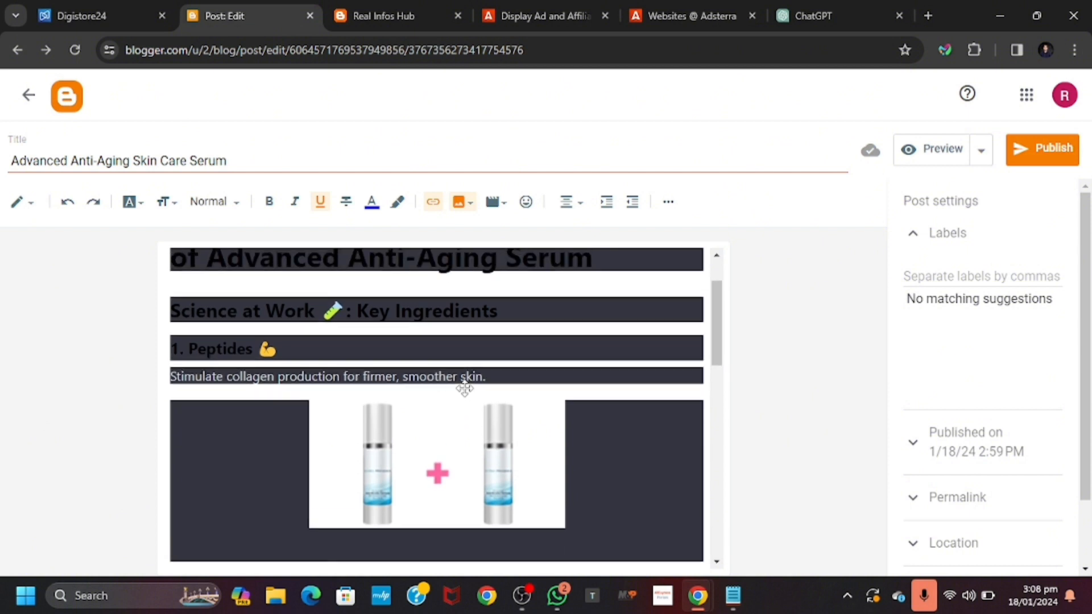
pyautogui.scroll(-2, 464, 389)
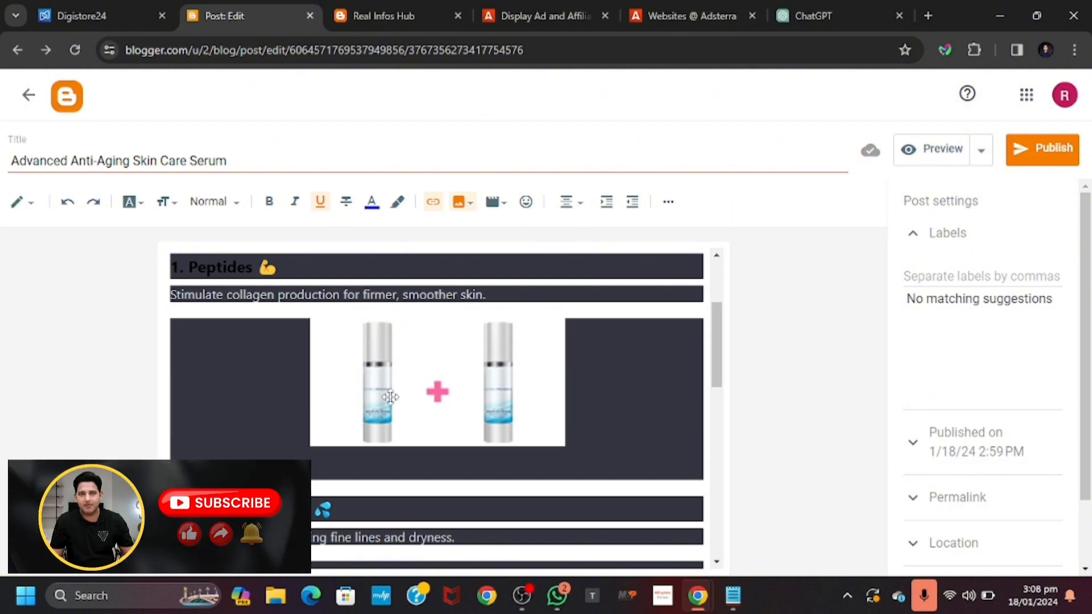
# - Add a placeholder line of repeated capital As between the product image and the Hyaluronic Acid heading
pyautogui.scroll(-3, 390, 396)
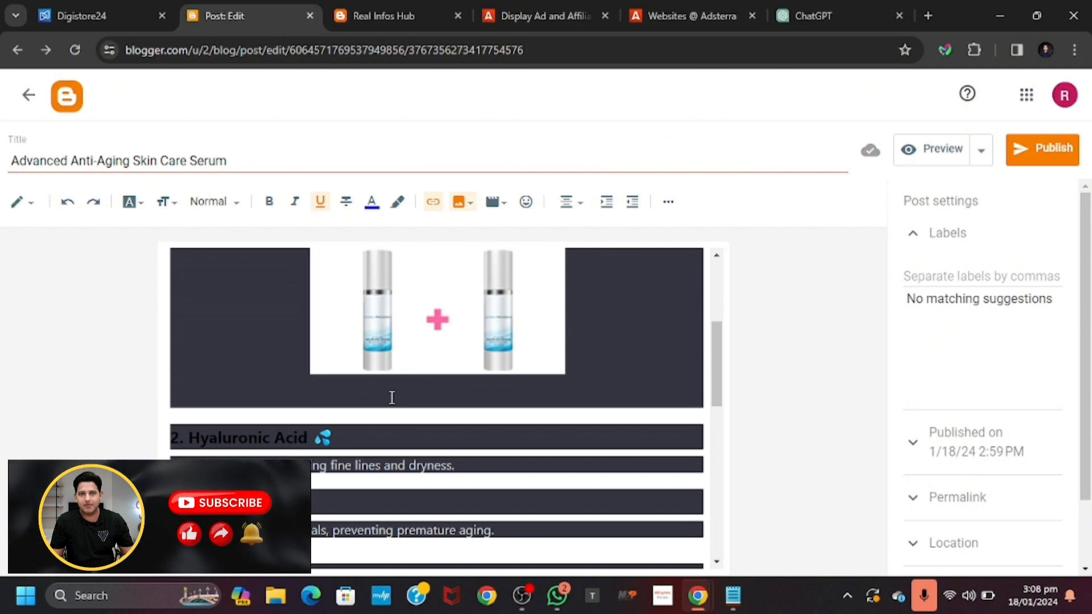
pyautogui.scroll(-1, 392, 397)
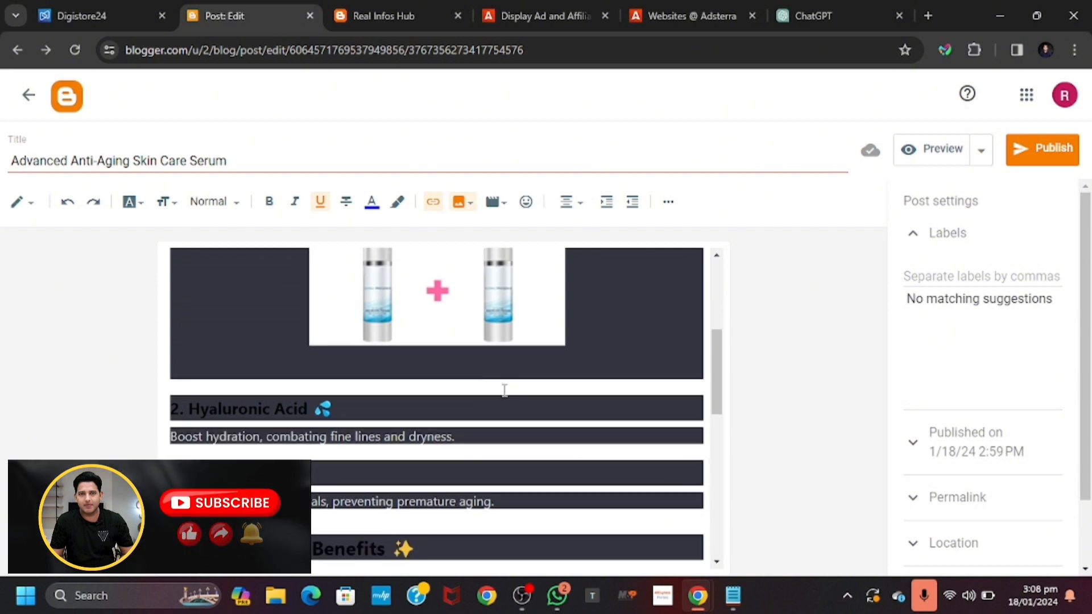
pyautogui.scroll(-1, 417, 368)
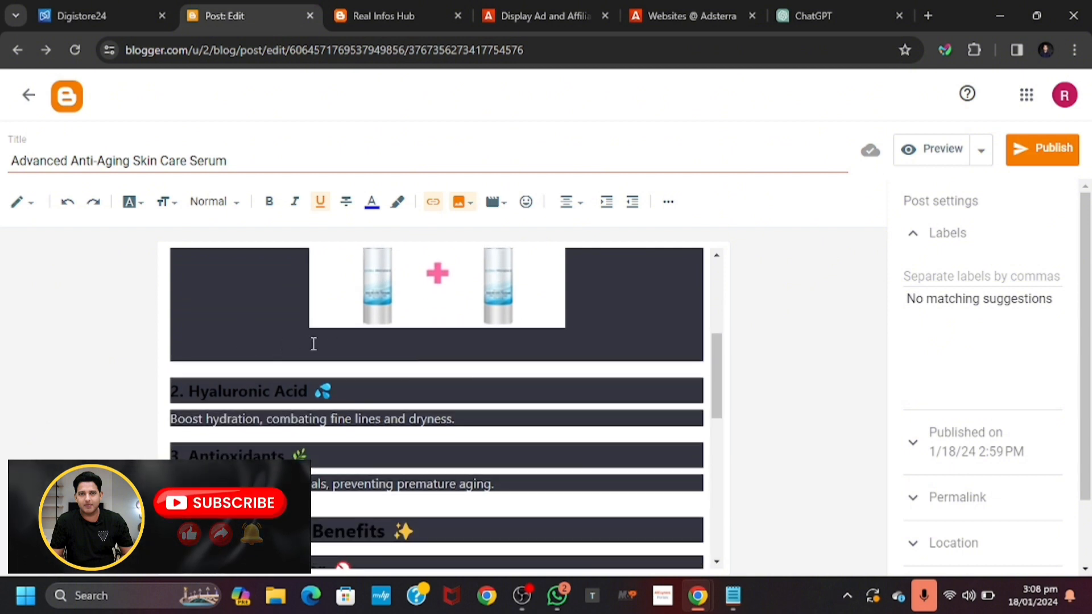
pyautogui.click(294, 341)
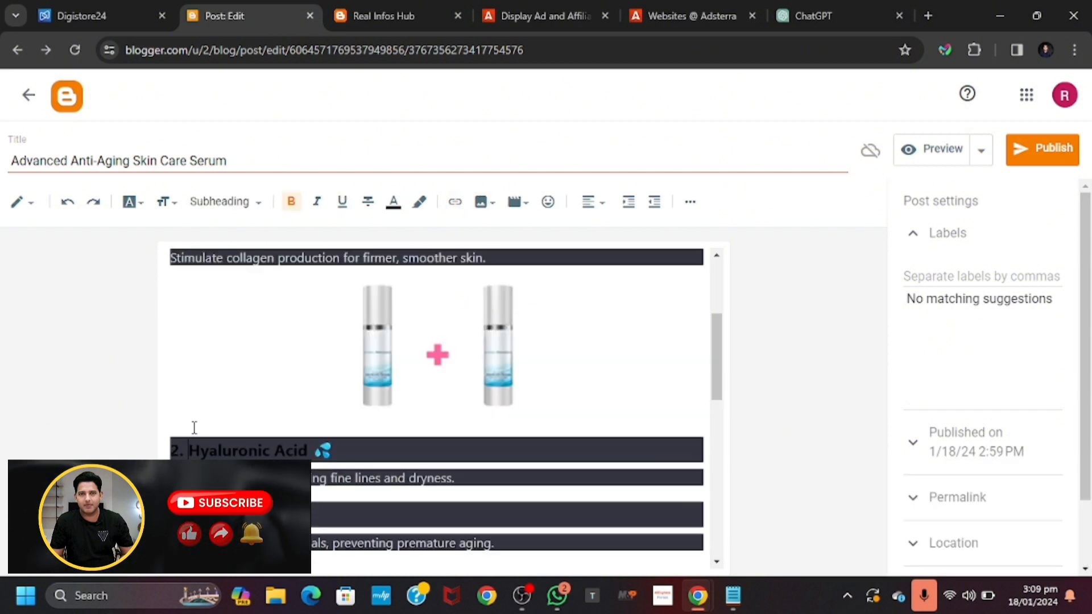
pyautogui.click(180, 426)
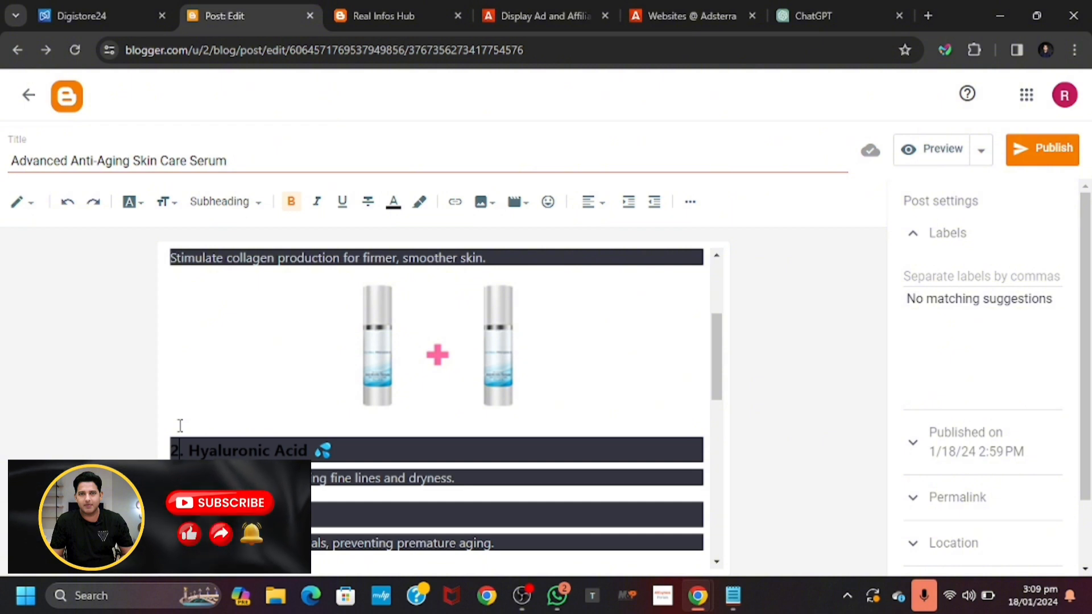
pyautogui.click(177, 417)
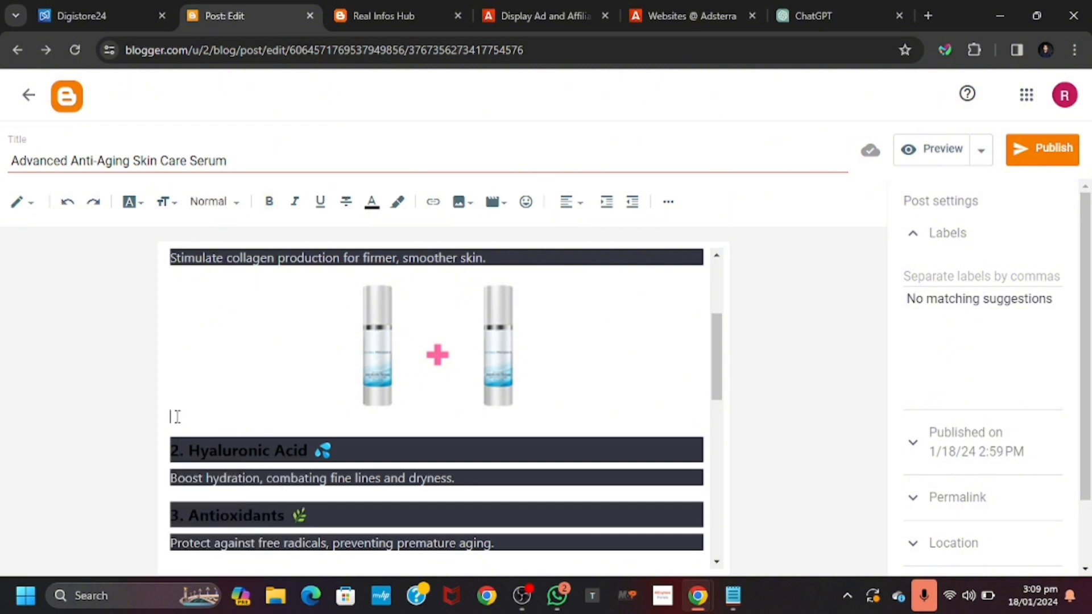
pyautogui.write('AAAAAAAAAAAAAAAAAA')
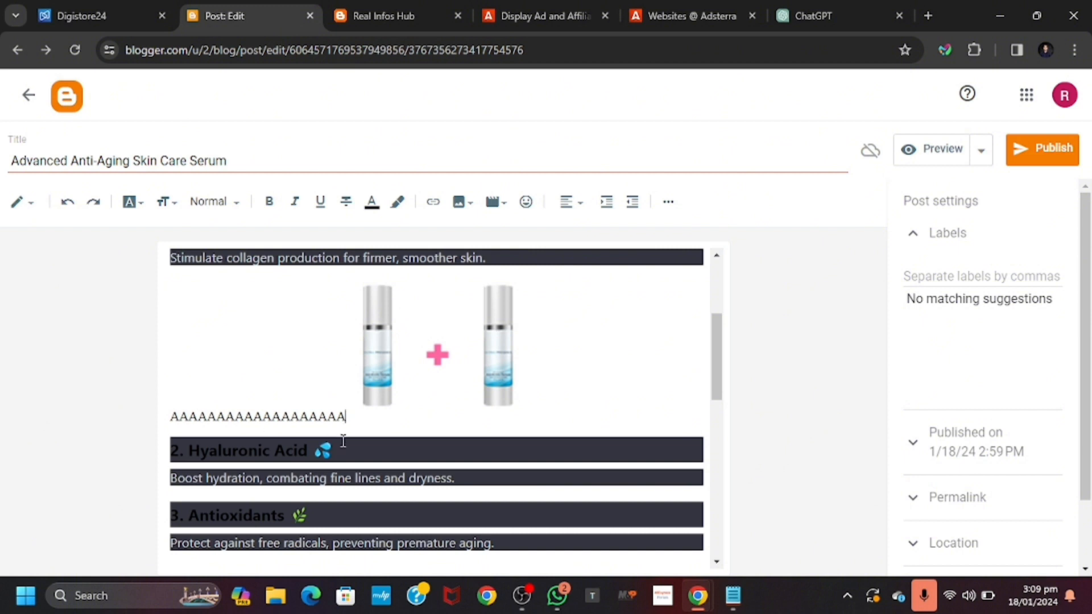
# - Insert a new line with the placeholder text "AAAAAAA" below the Wrinkle Reduction description
pyautogui.scroll(-2, 343, 441)
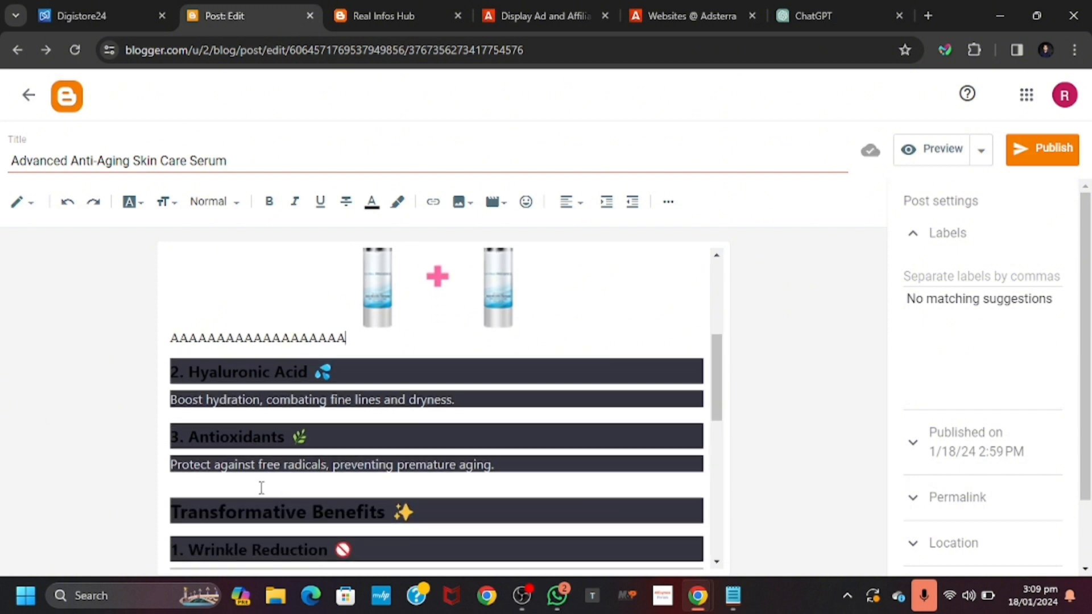
pyautogui.click(261, 487)
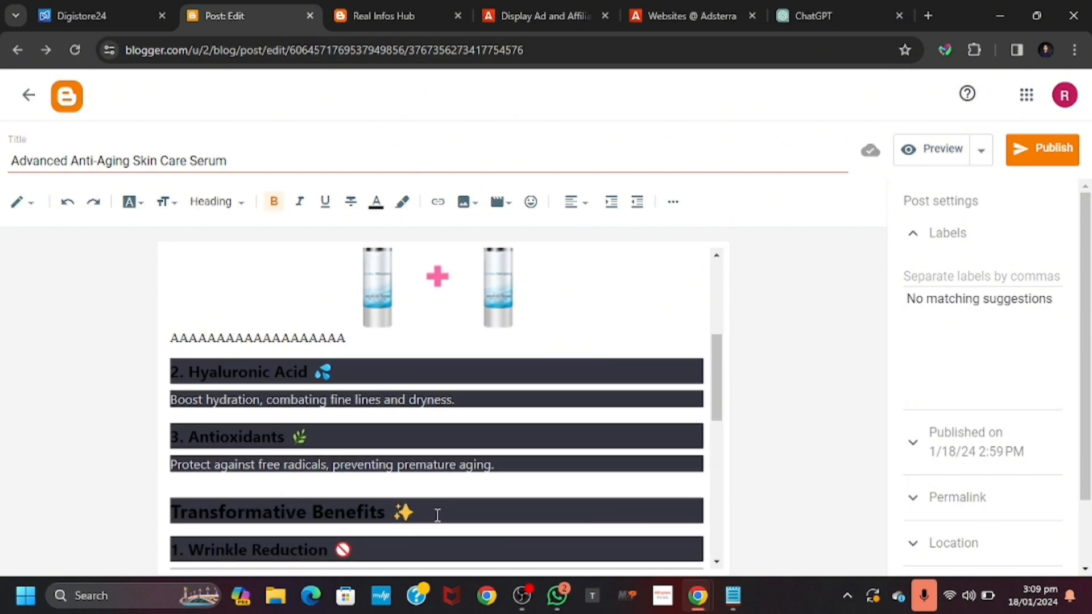
pyautogui.scroll(-2, 382, 531)
pyautogui.click(409, 473)
pyautogui.press('Return')
pyautogui.write('AAAAAAA')
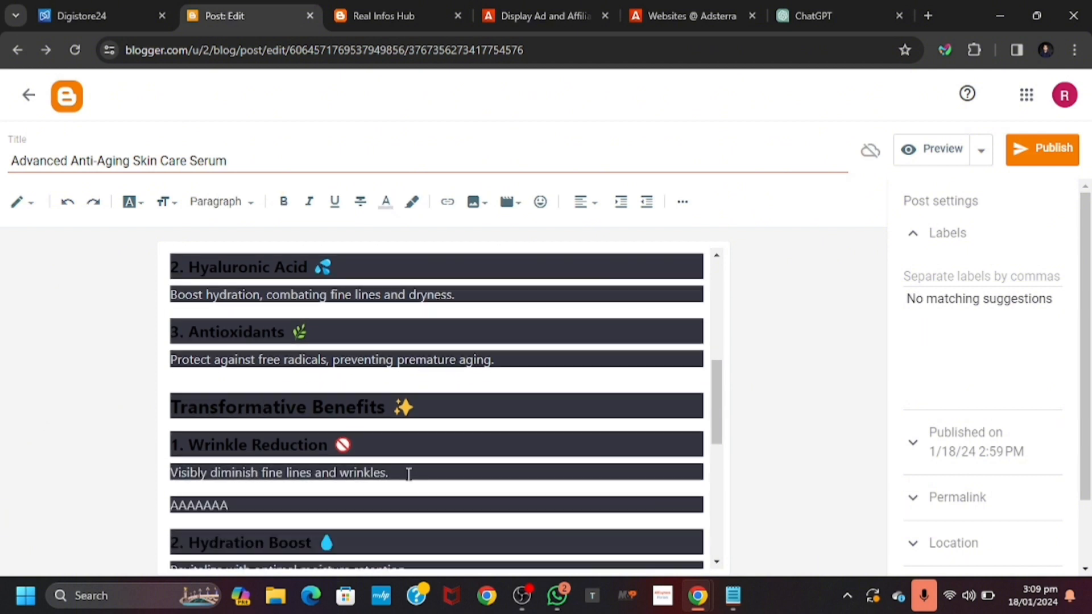
# - Select the placeholder text below the product image and check the placeholder under Wrinkle Reduction
pyautogui.scroll(2, 408, 474)
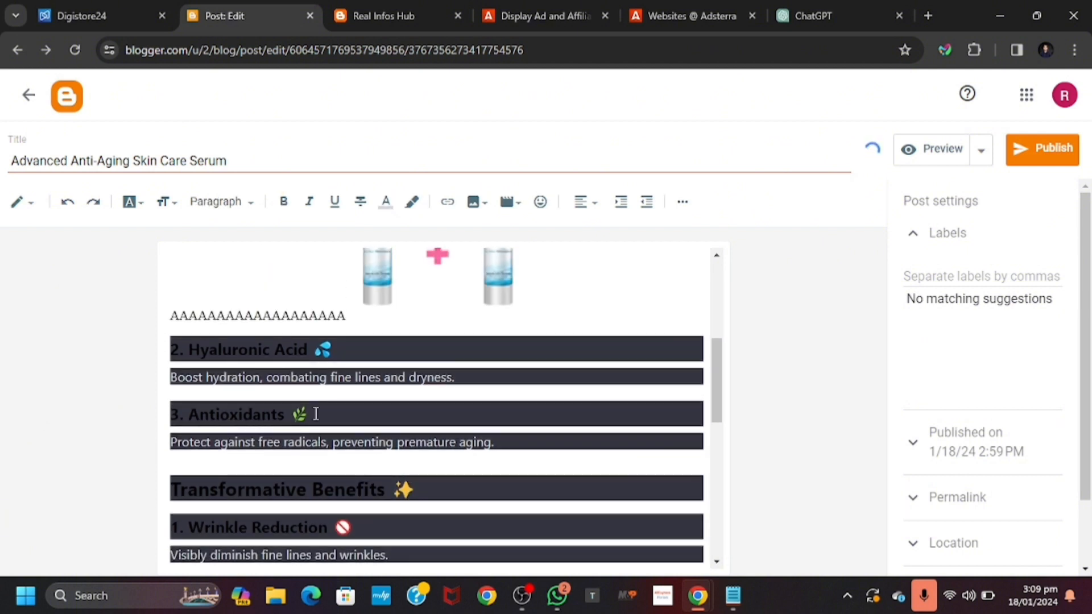
pyautogui.moveTo(349, 317); pyautogui.dragTo(166, 326)
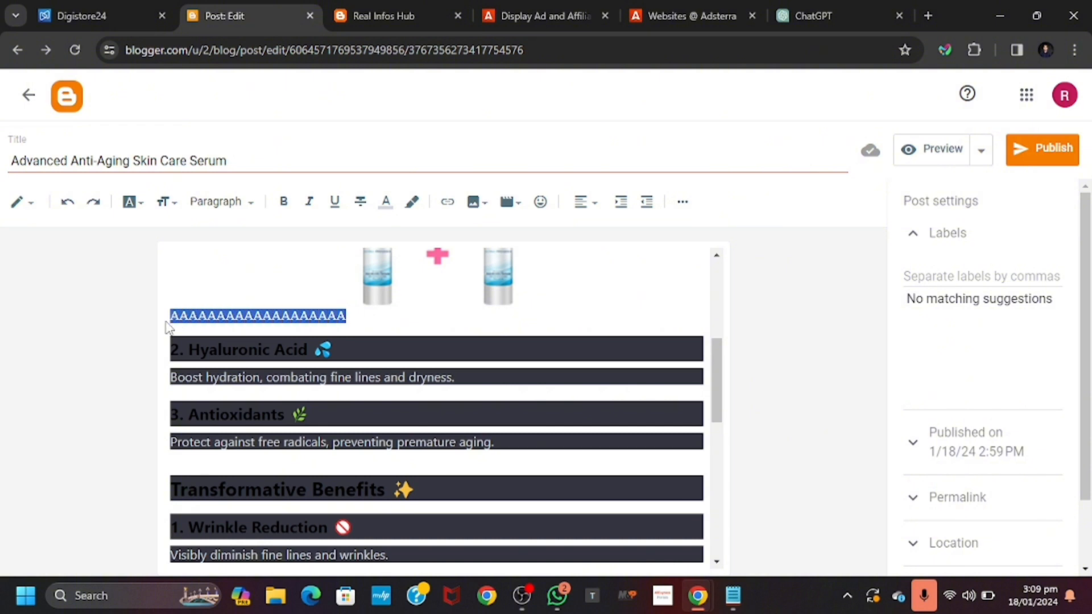
pyautogui.scroll(-3, 339, 358)
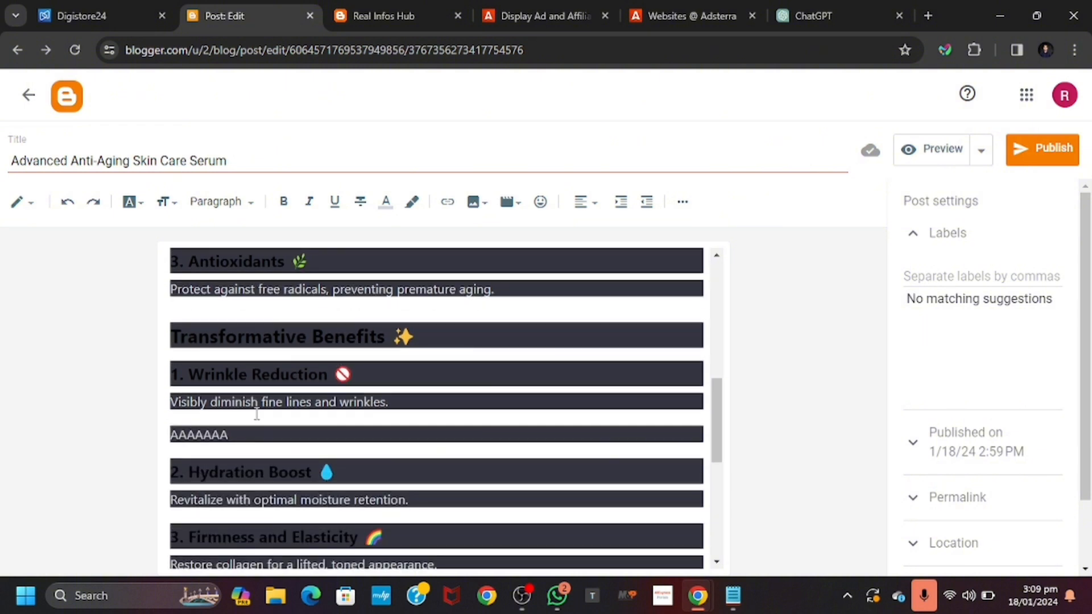
# - Replace the placeholder under Wrinkle Reduction with a longer line of repeated capital As and switch the post to HTML view
pyautogui.moveTo(240, 434); pyautogui.dragTo(144, 430)
pyautogui.write('AAAAAAAAAAAAAAAAAAA')
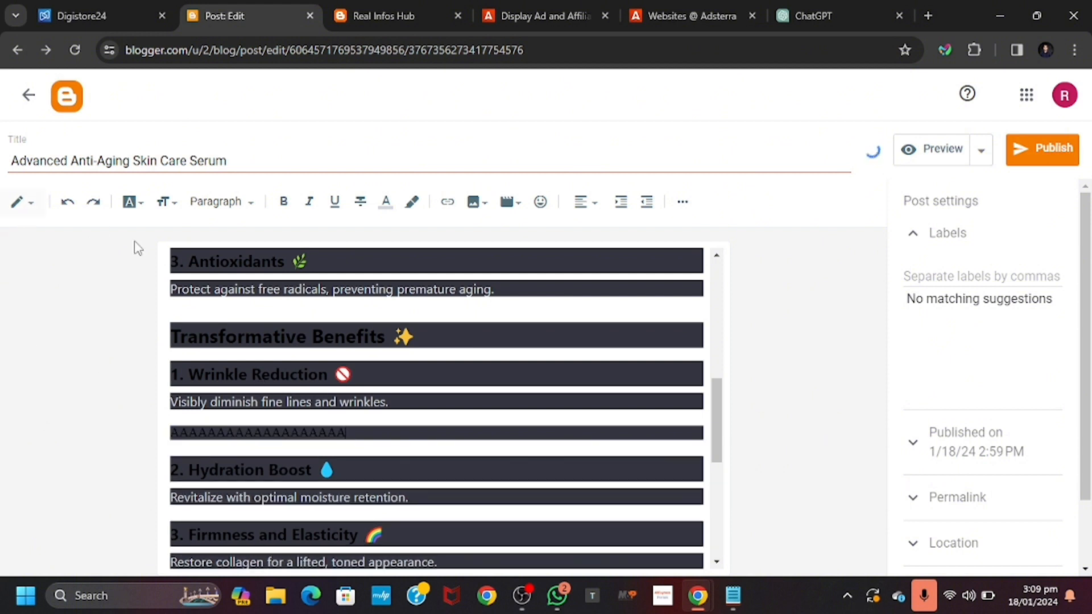
pyautogui.scroll(6, 298, 341)
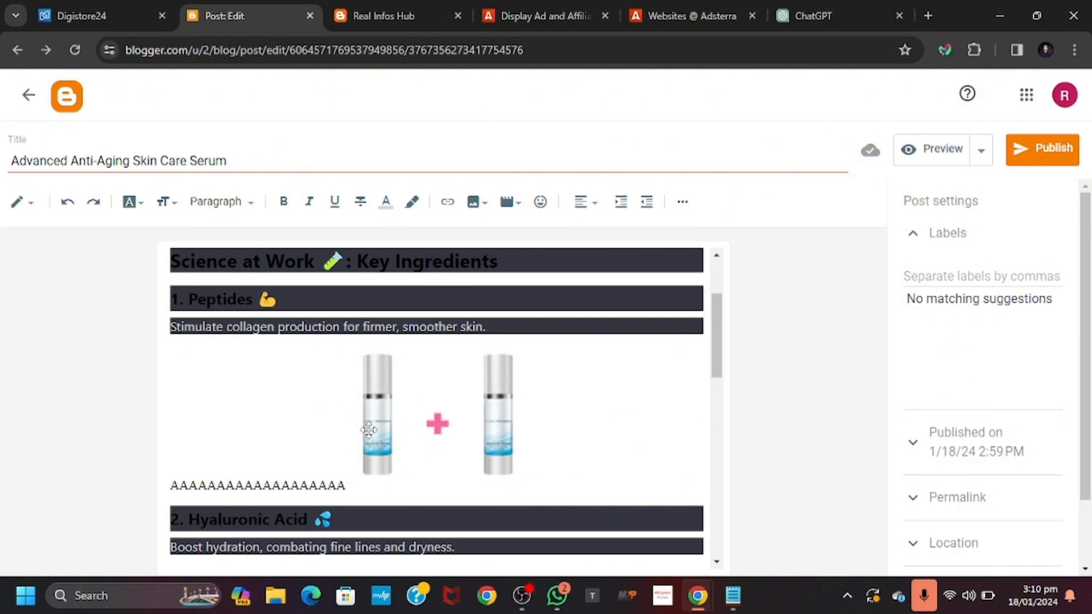
pyautogui.scroll(-1, 422, 484)
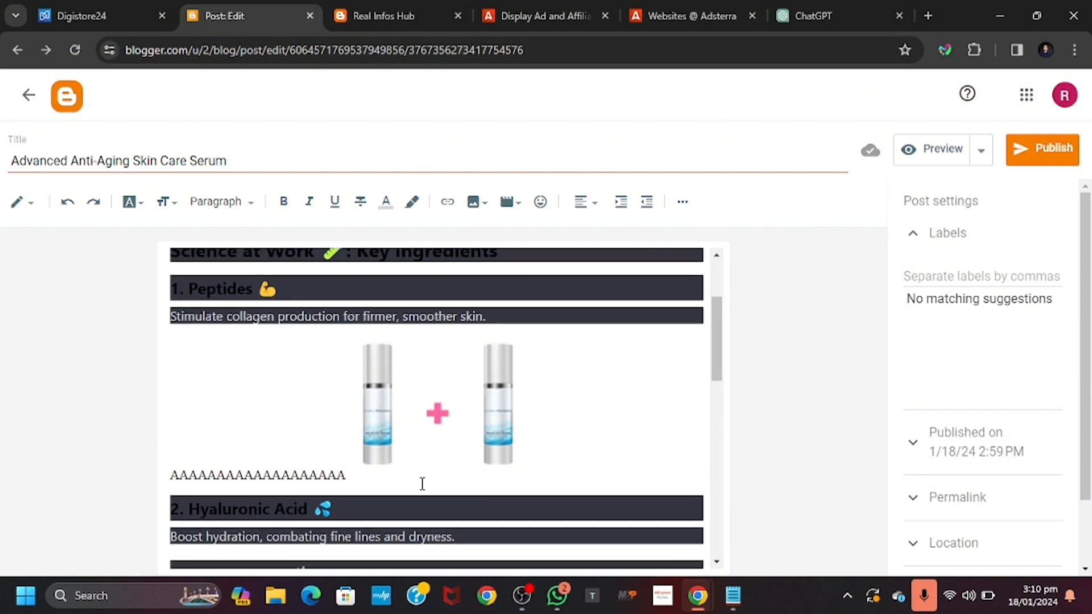
pyautogui.click(31, 213)
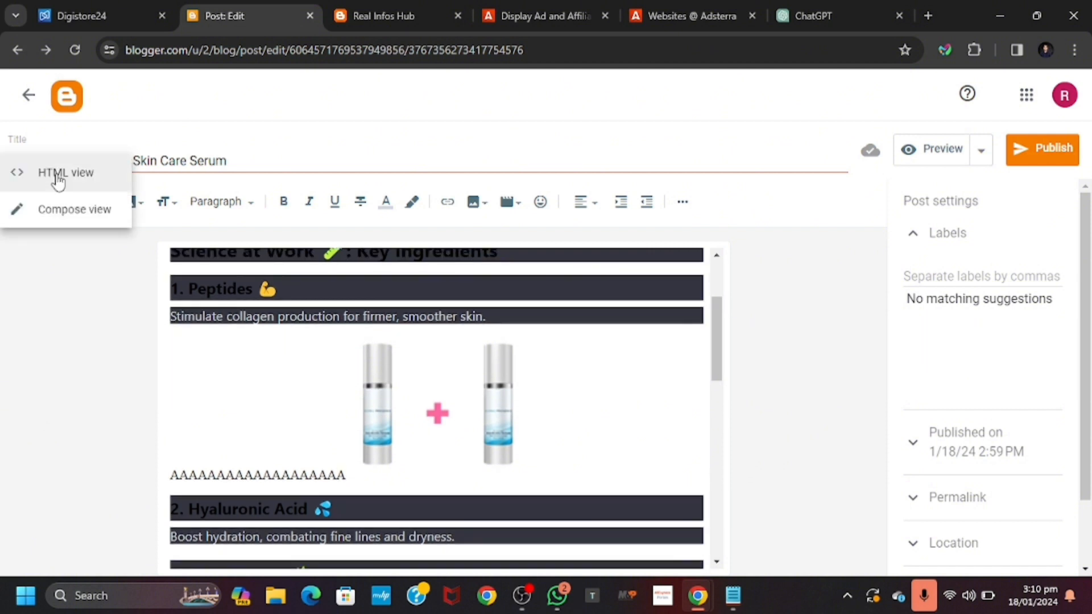
pyautogui.click(67, 172)
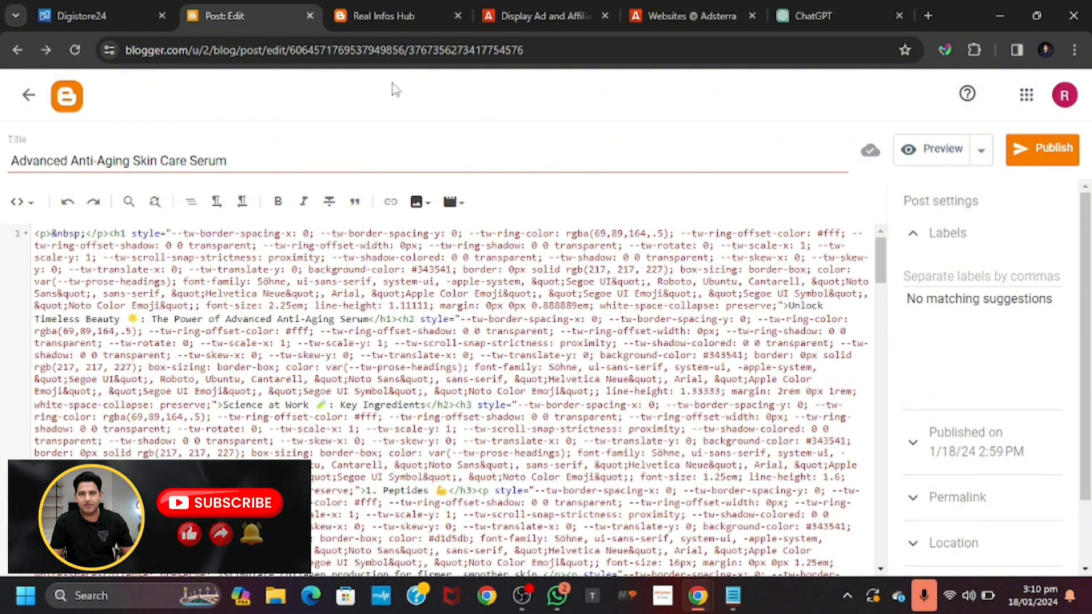
# - Switch to Adsterra and copy the Banner 728x90 ad code for copyrightfreeimagesfree.blogspot.com
pyautogui.click(661, 11)
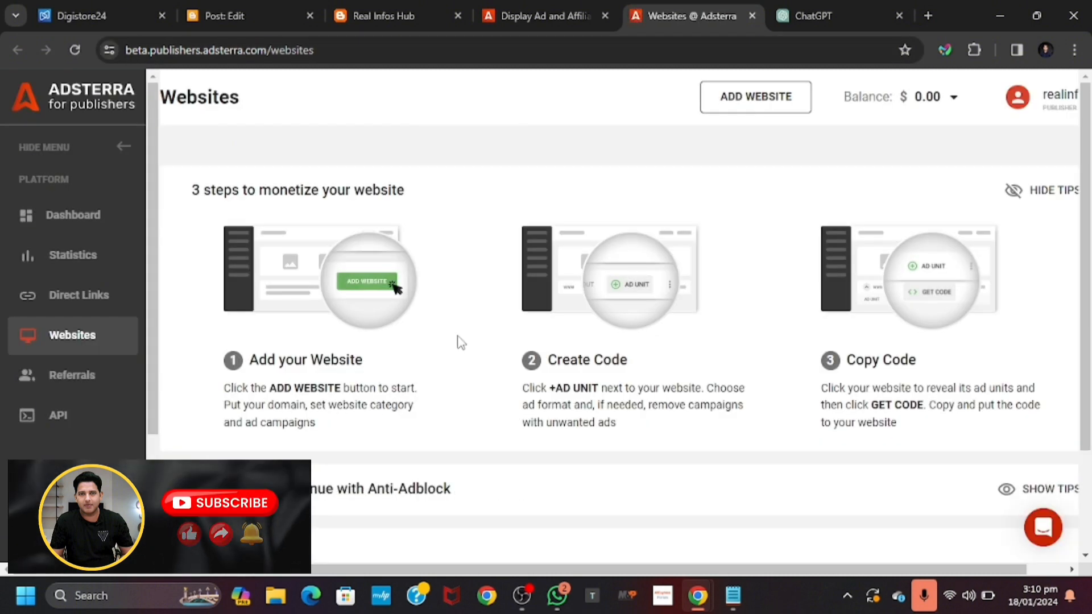
pyautogui.scroll(-2, 459, 341)
pyautogui.scroll(-3, 459, 342)
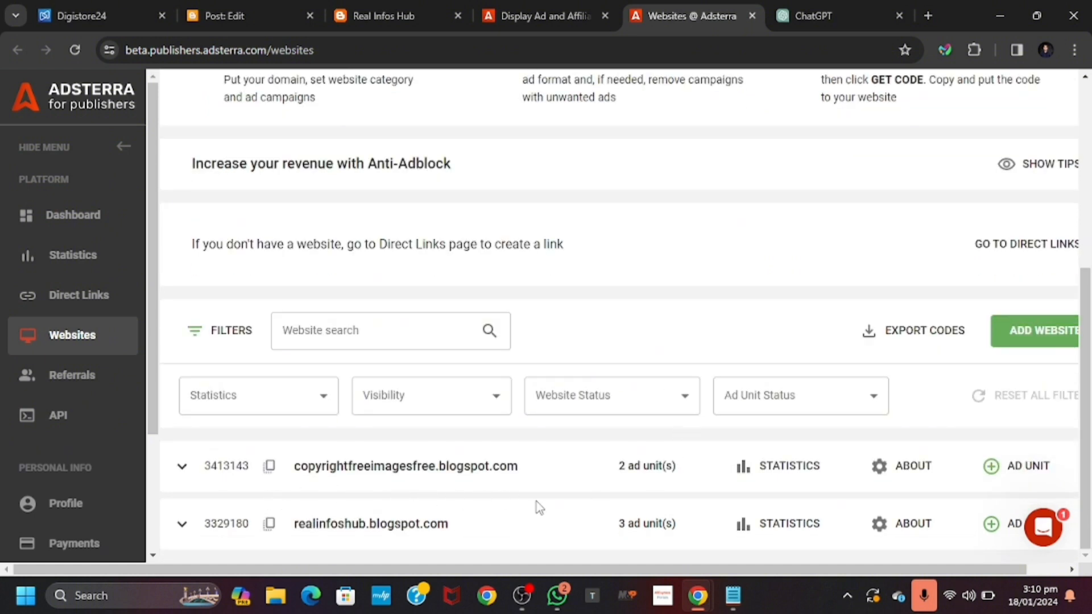
pyautogui.click(181, 467)
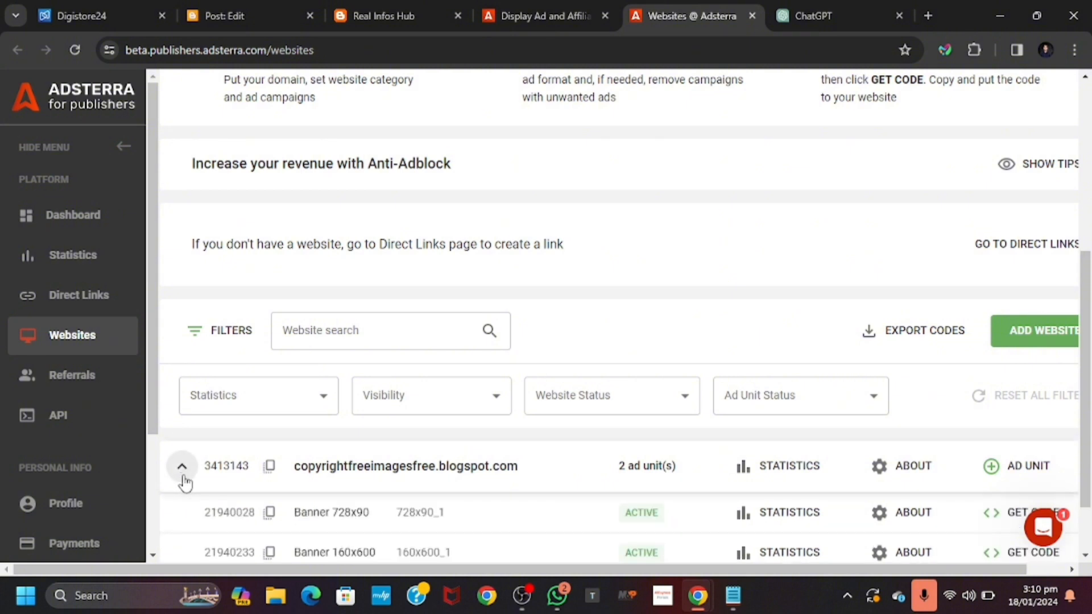
pyautogui.scroll(-1, 182, 479)
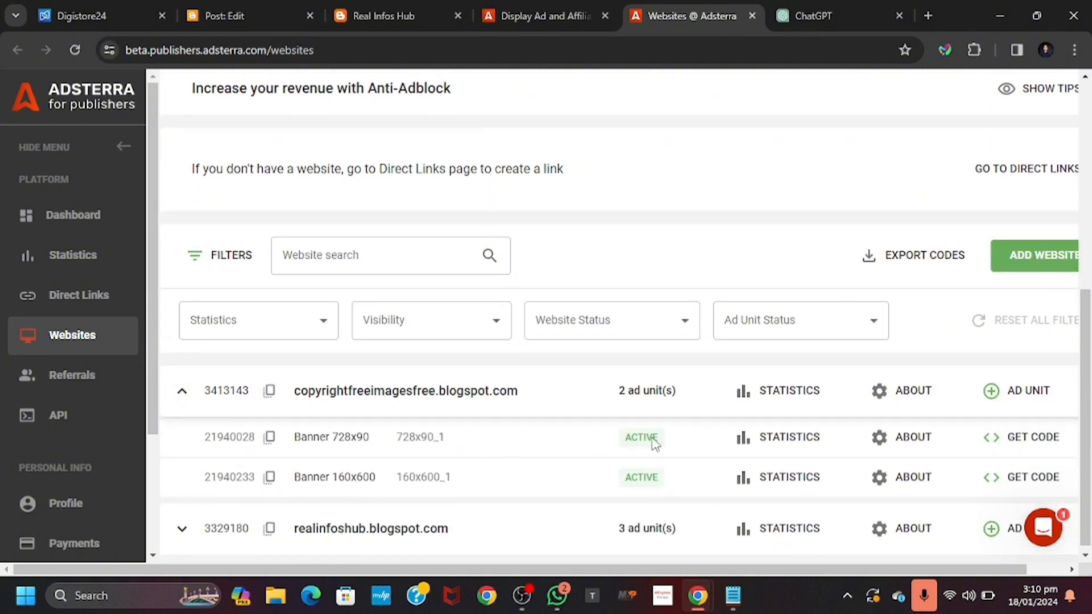
pyautogui.click(1020, 438)
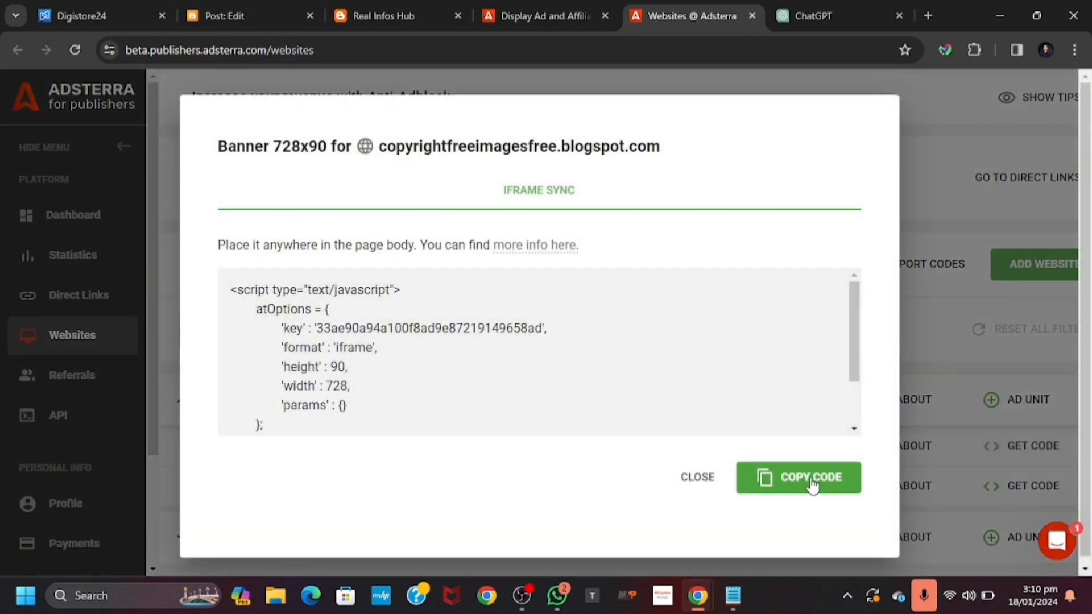
pyautogui.click(812, 478)
# - Return to the Blogger post's HTML and replace the placeholder As after the product image with the copied banner code
pyautogui.hotkey('ctrl', '2')
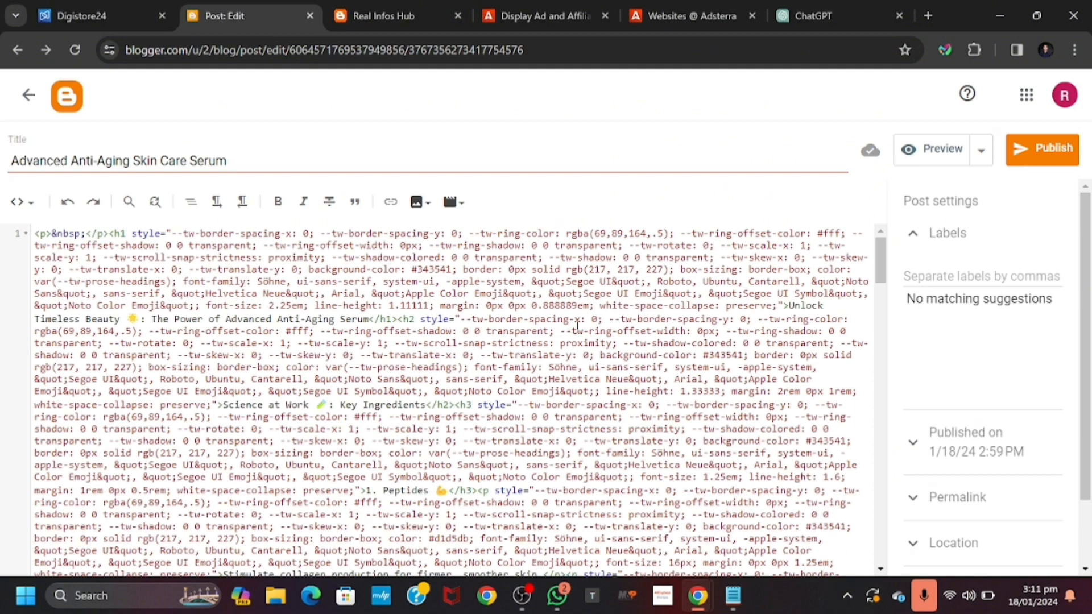
pyautogui.scroll(-1, 577, 325)
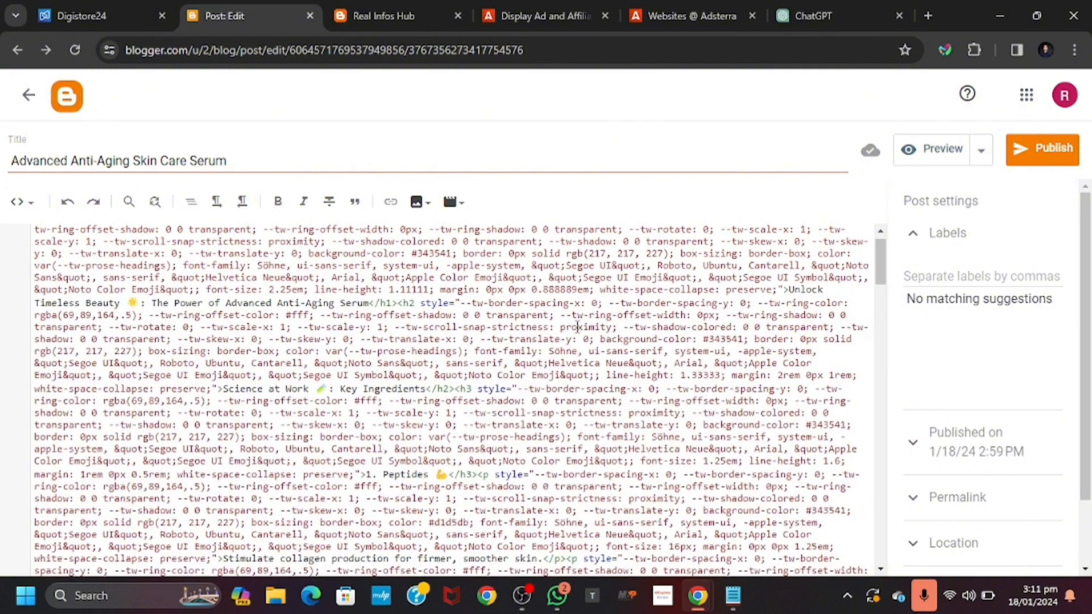
pyautogui.scroll(-2, 577, 327)
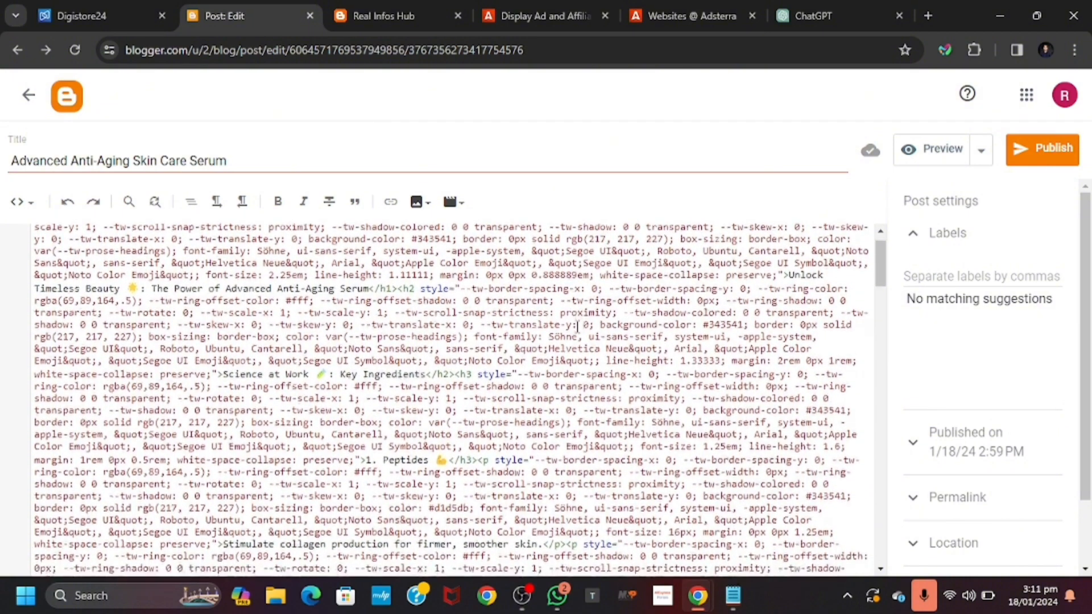
pyautogui.scroll(-8, 577, 325)
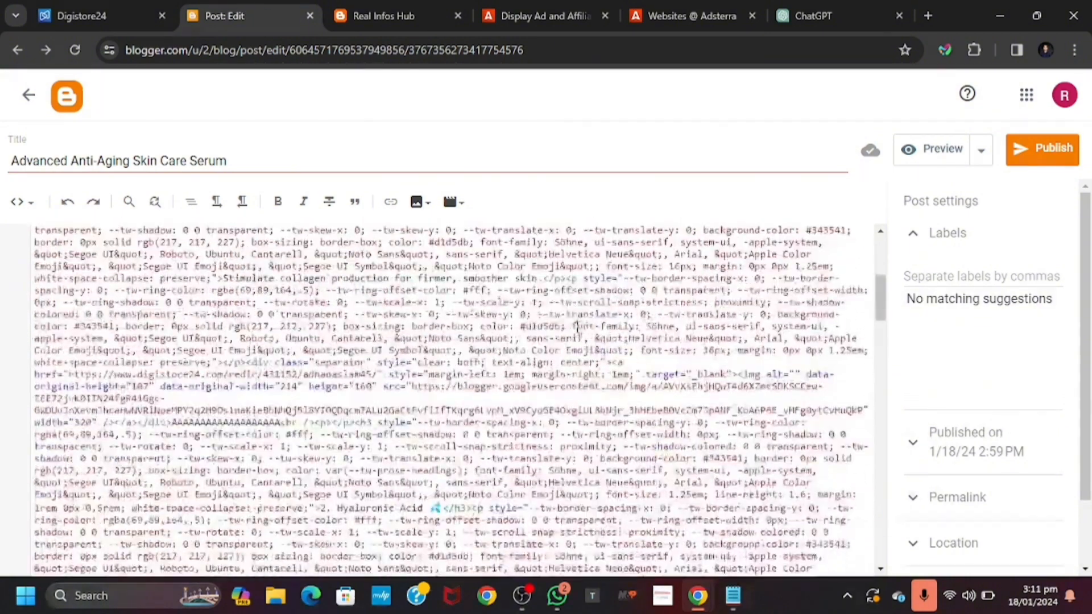
pyautogui.doubleClick(249, 419)
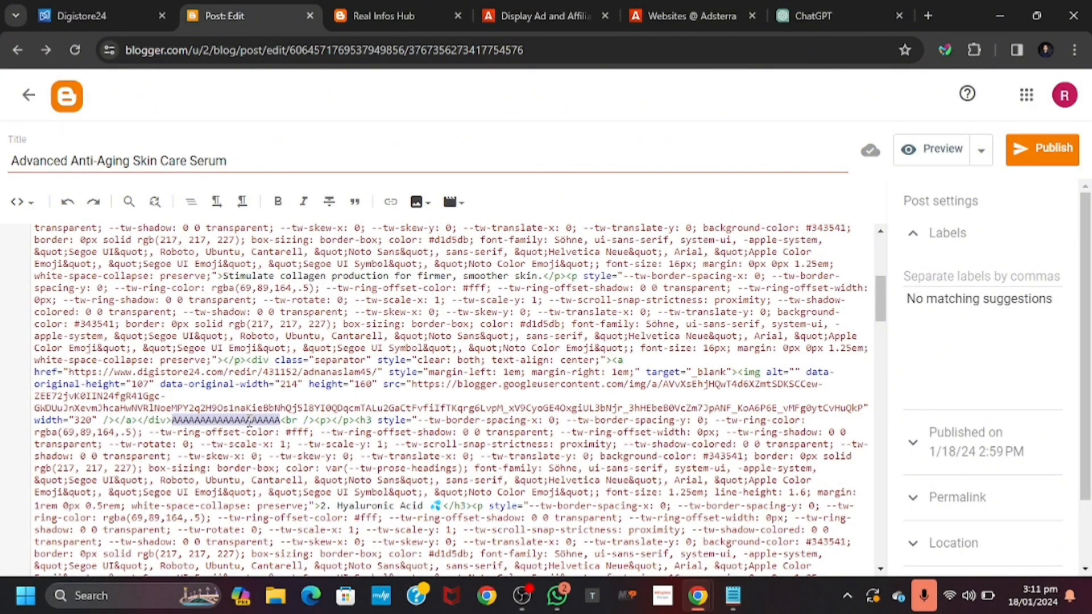
pyautogui.hotkey('ctrl', 'v')
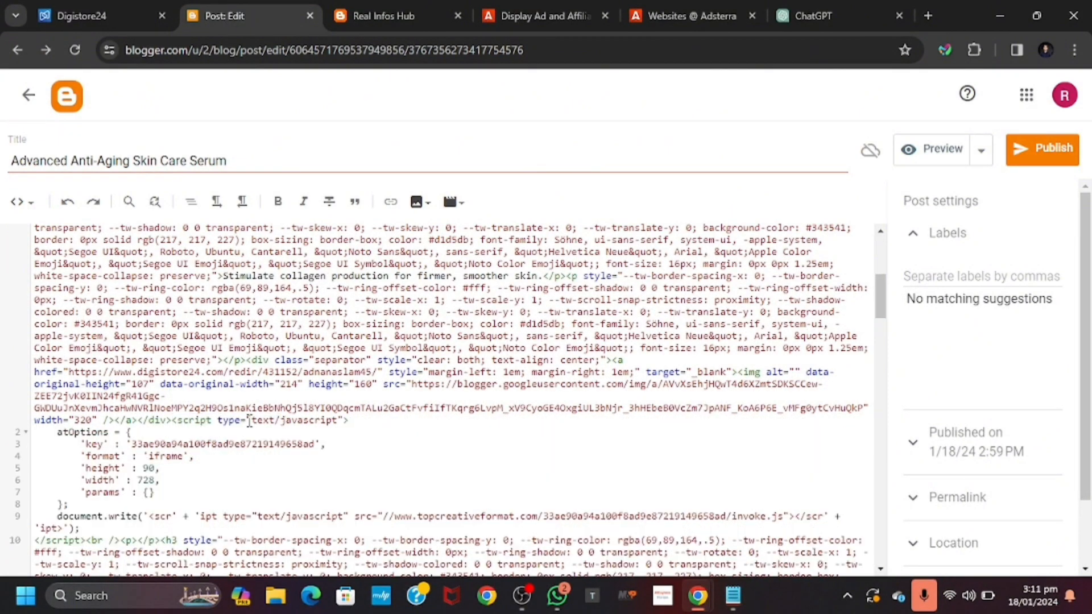
# - Replace the placeholder As under the Wrinkle Reduction description with the same 728x90 banner code in the HTML
pyautogui.scroll(-9, 249, 421)
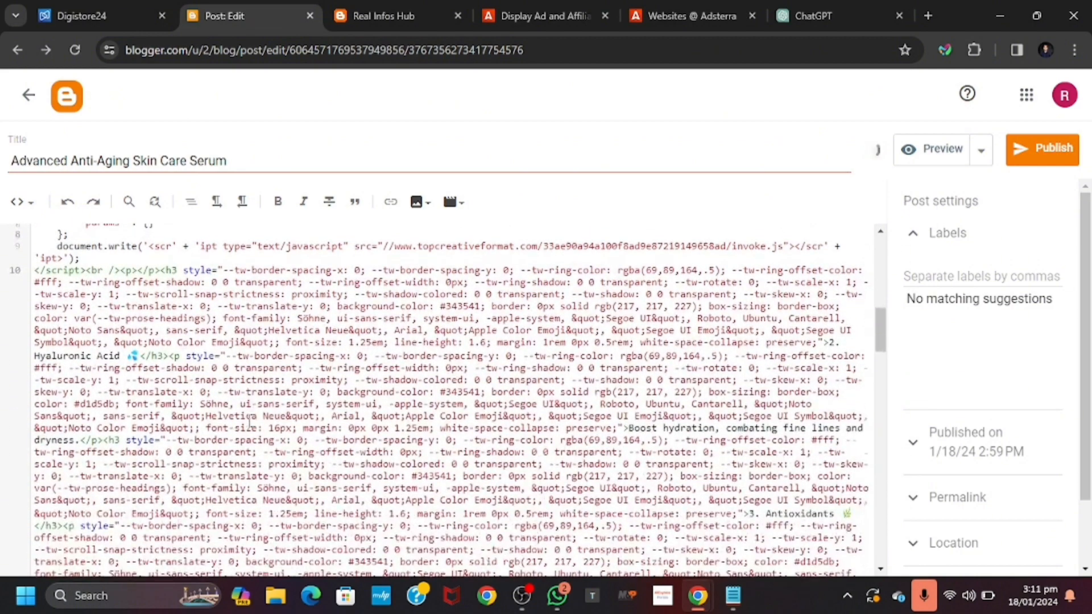
pyautogui.scroll(-7, 249, 421)
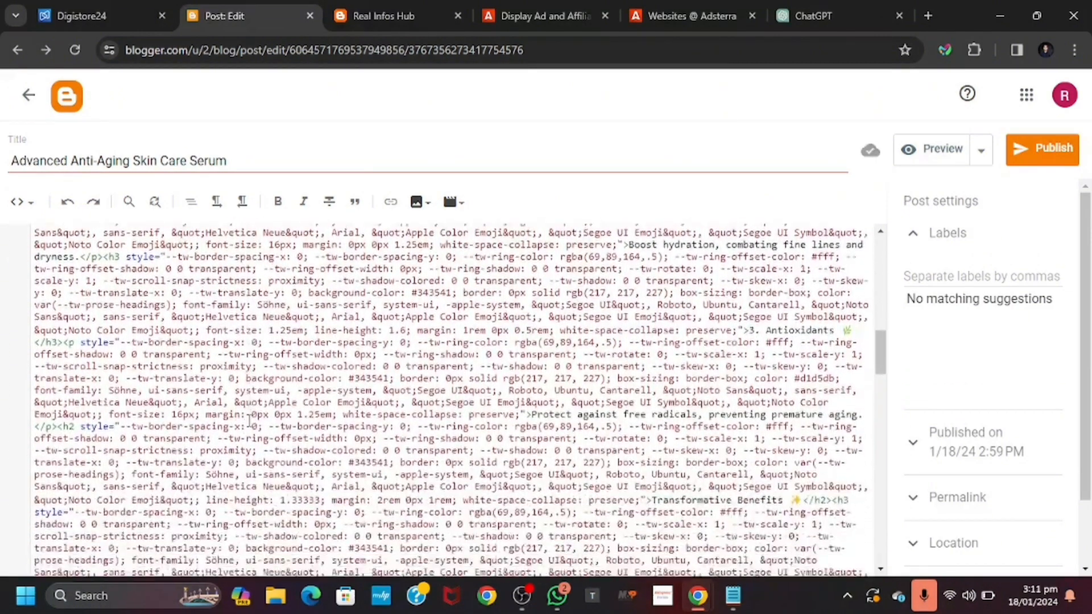
pyautogui.scroll(-8, 249, 421)
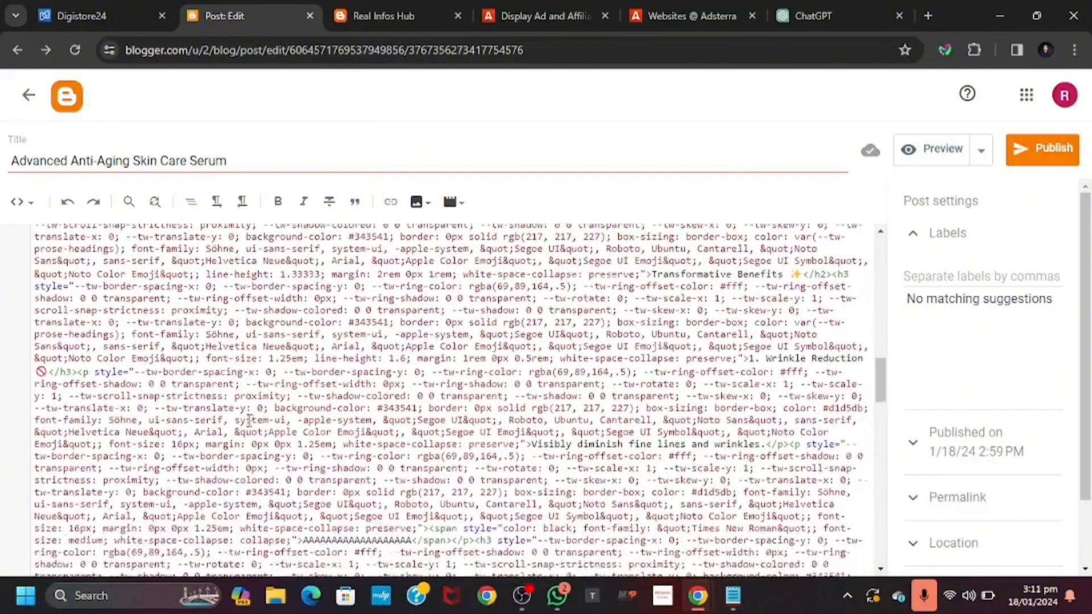
pyautogui.scroll(-2, 249, 421)
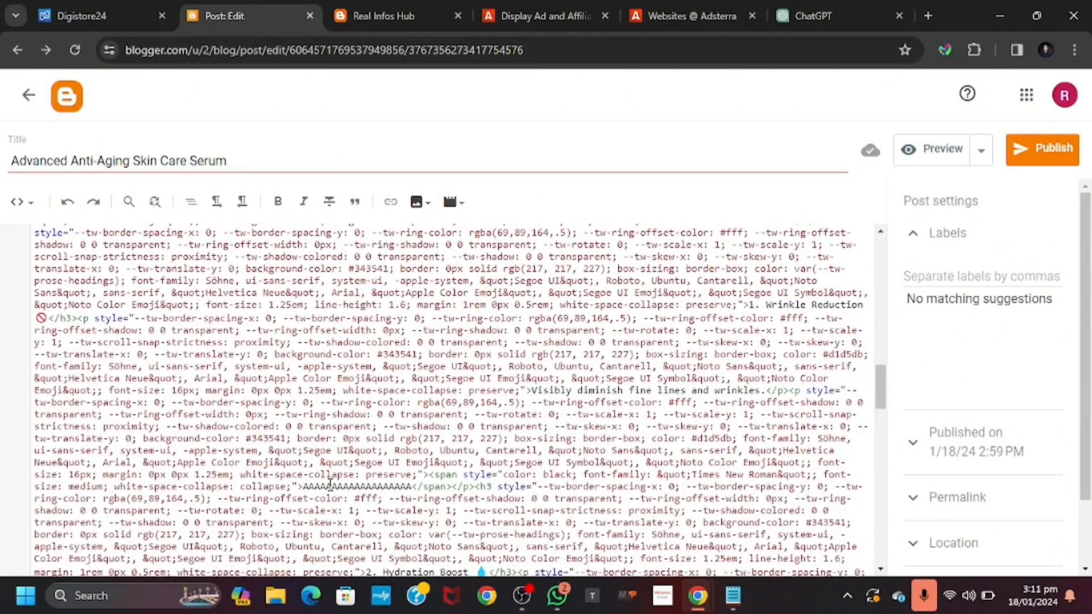
pyautogui.doubleClick(329, 483)
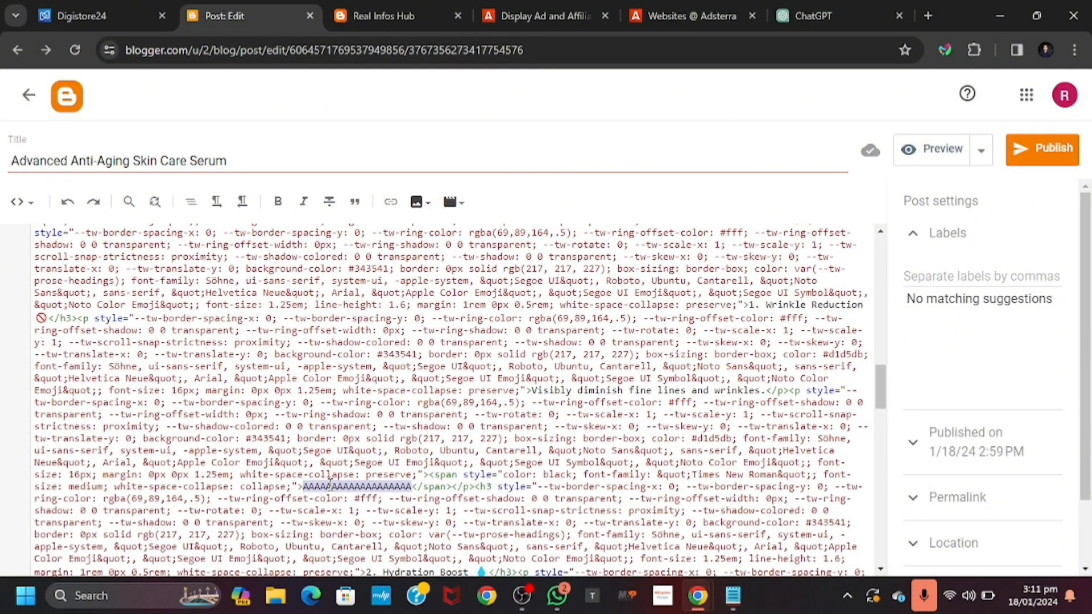
pyautogui.hotkey('ctrl', 'v')
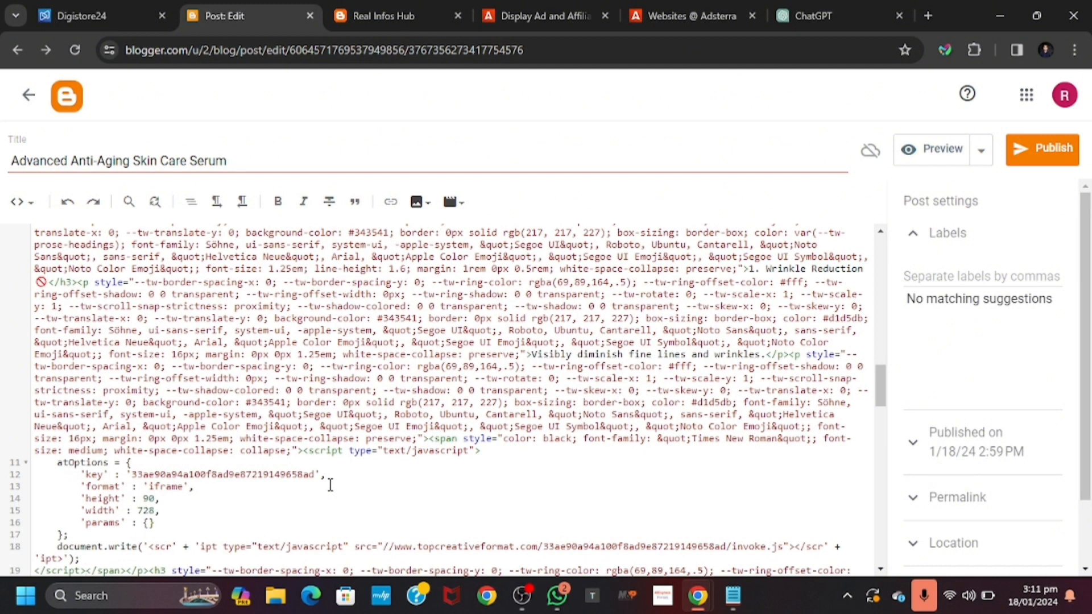
# - Return the post to Compose view and publish it to the blog
pyautogui.click(21, 212)
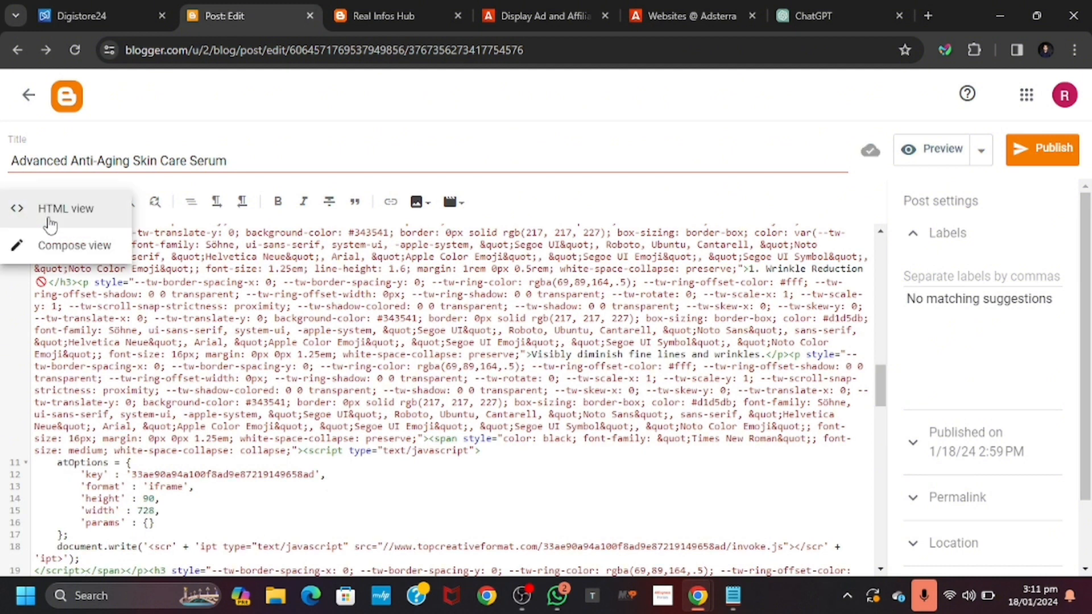
pyautogui.click(66, 255)
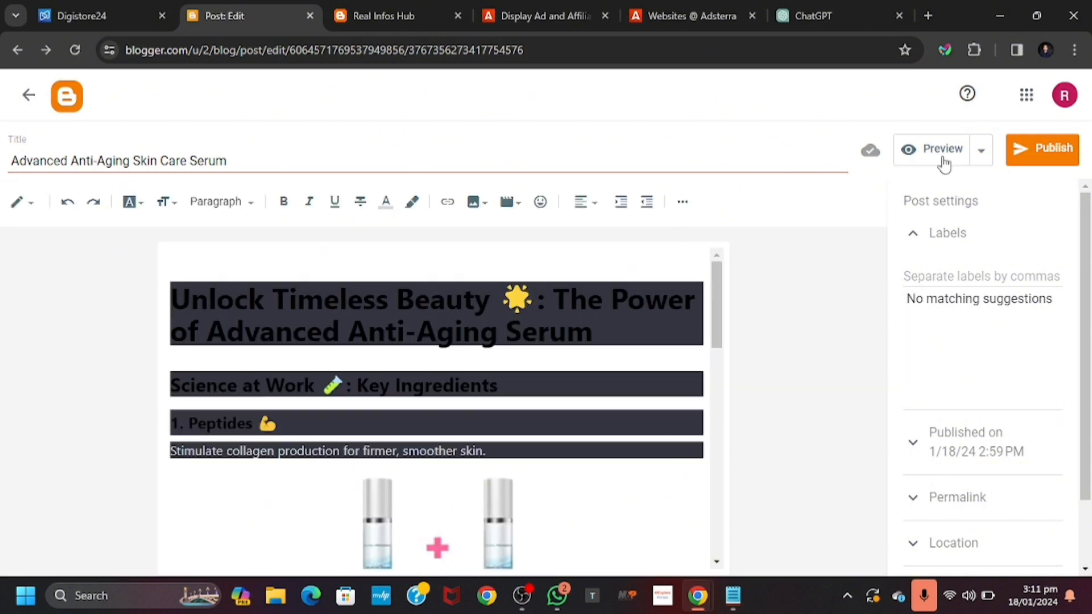
pyautogui.click(1044, 149)
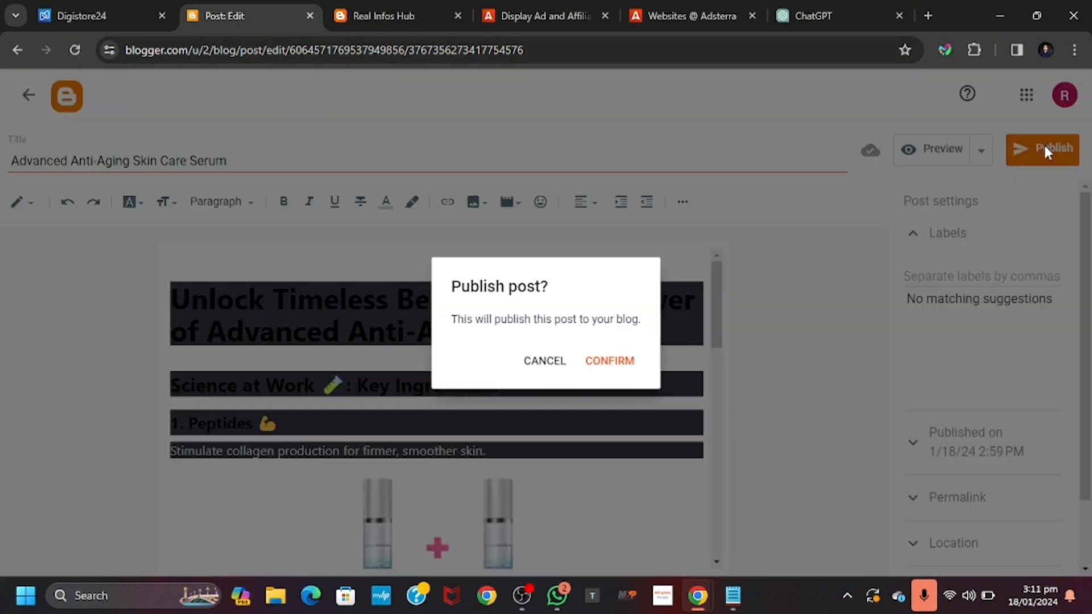
pyautogui.click(610, 361)
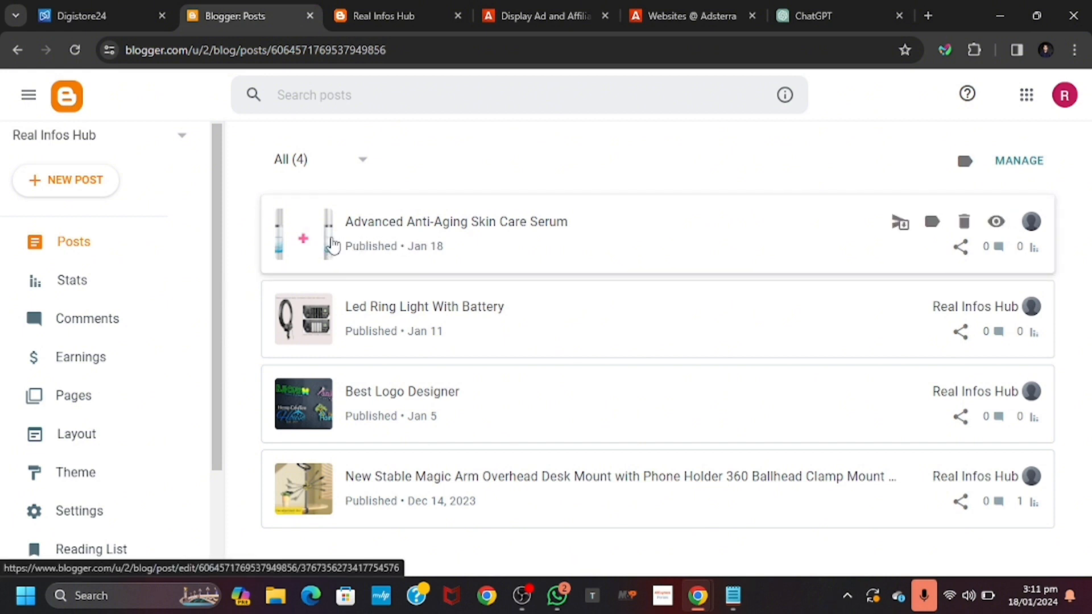
# - Reload the live Real Infos Hub blog and examine the product image and both banner ads in the published serum post
pyautogui.click(367, 9)
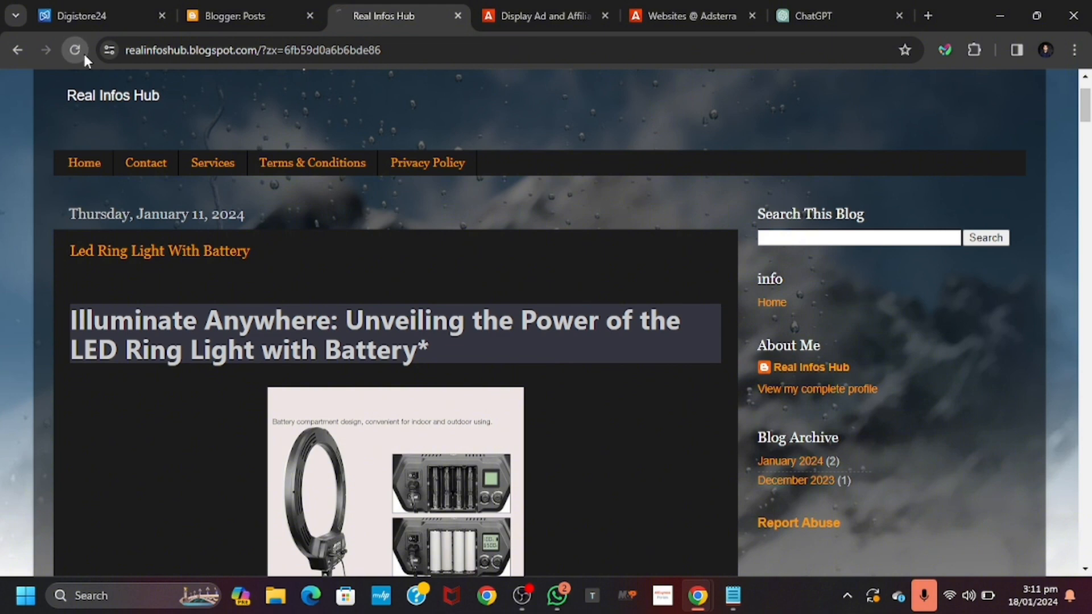
pyautogui.click(80, 51)
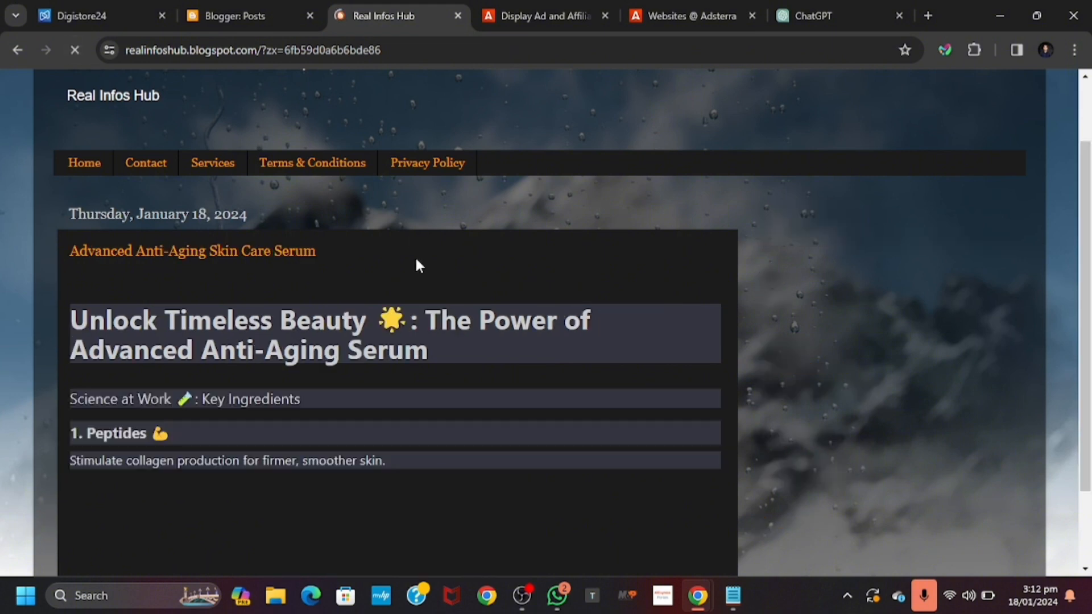
pyautogui.scroll(-7, 416, 265)
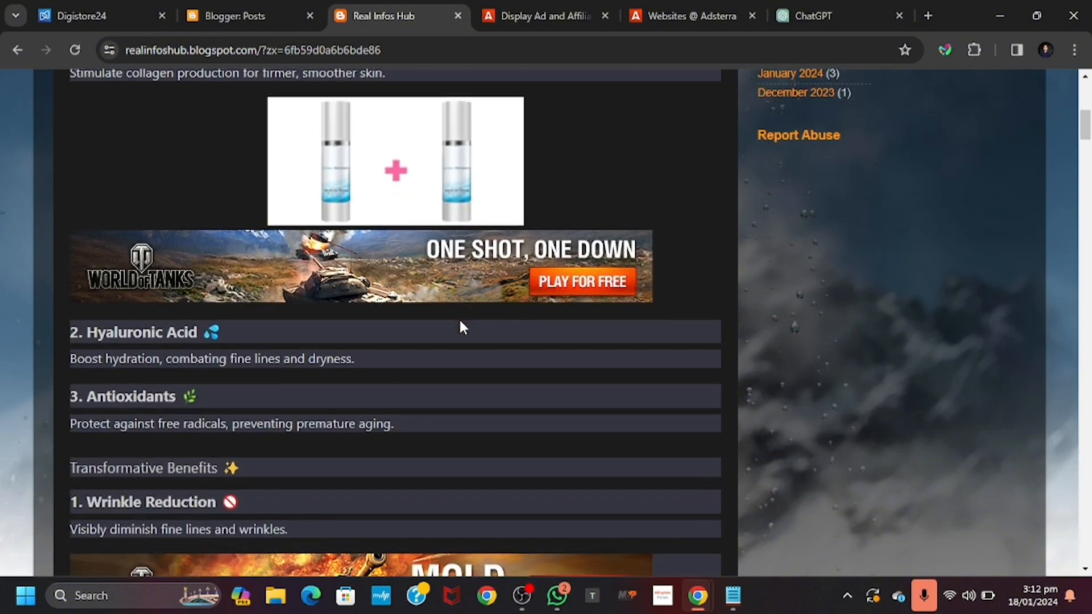
pyautogui.scroll(2, 460, 321)
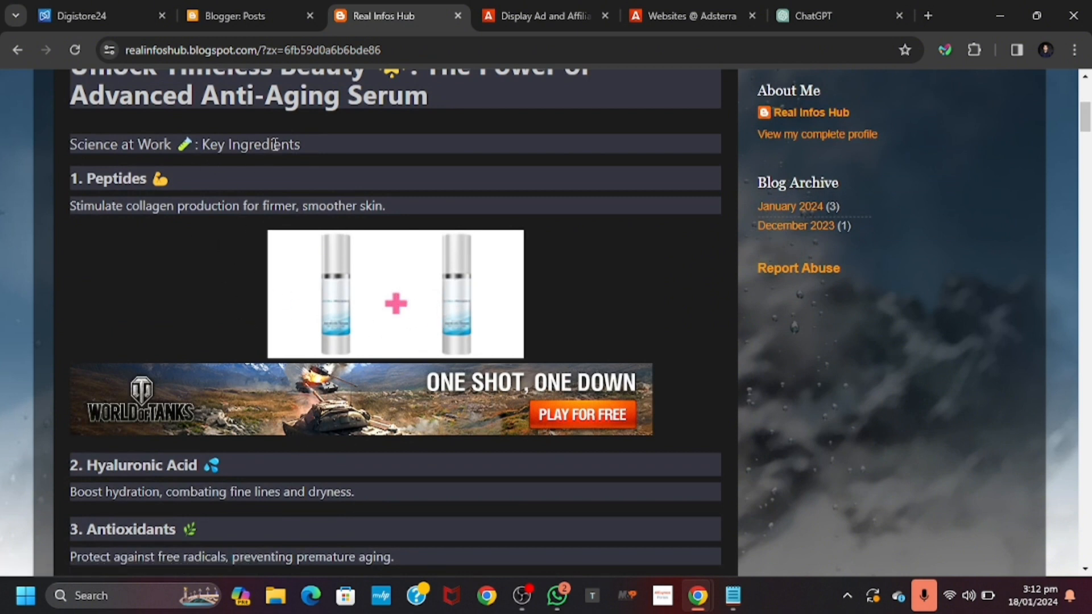
pyautogui.scroll(3, 402, 256)
pyautogui.scroll(-3, 402, 257)
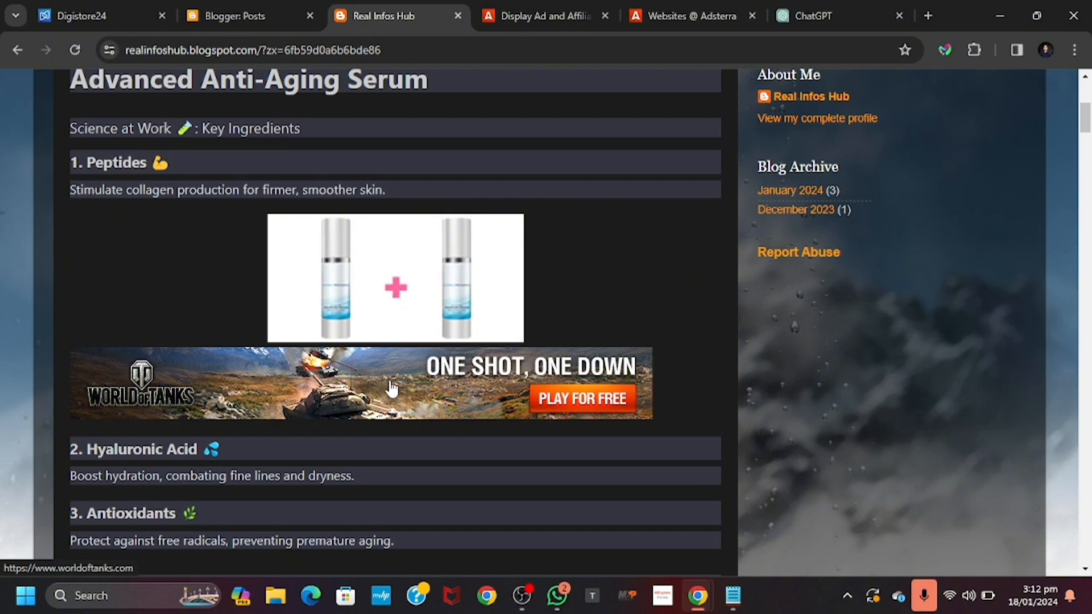
pyautogui.scroll(-5, 390, 383)
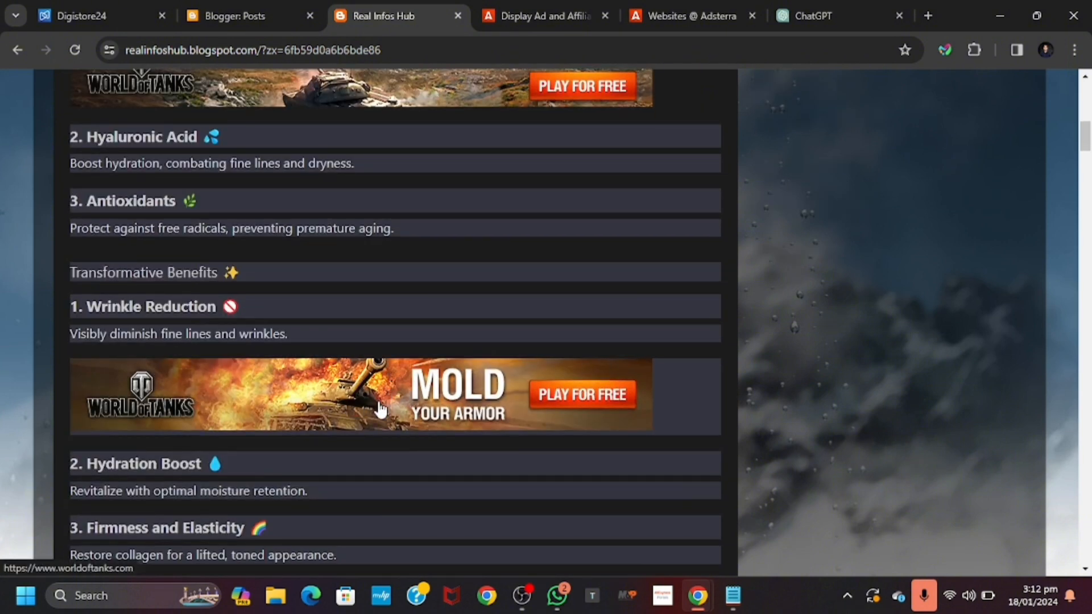
pyautogui.scroll(6, 380, 408)
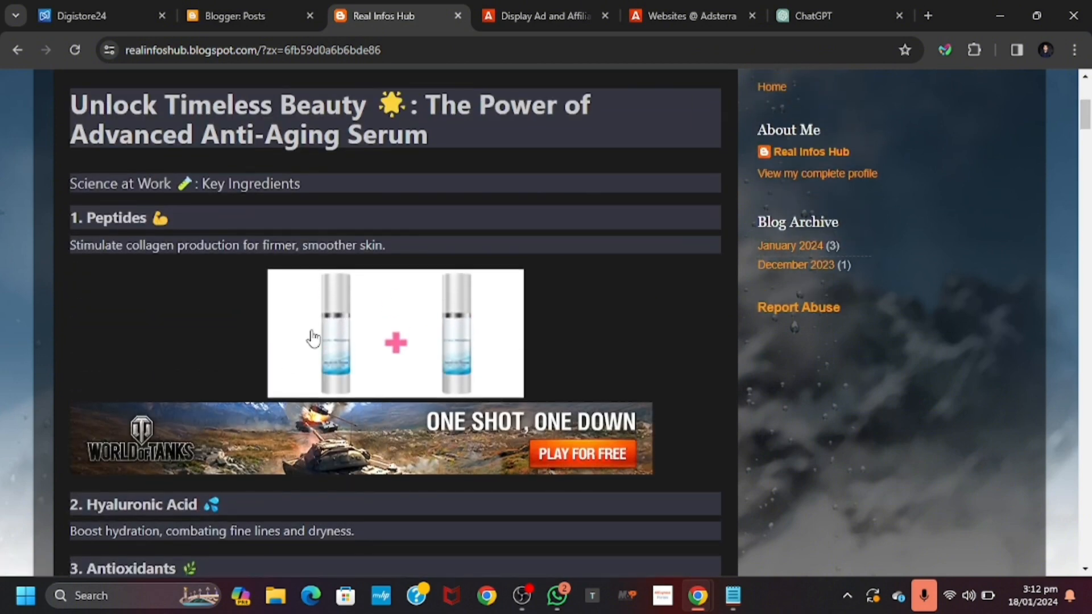
# - Open the product image's affiliate link, look over the Derma ProGenix sales page and close it
pyautogui.click(398, 348)
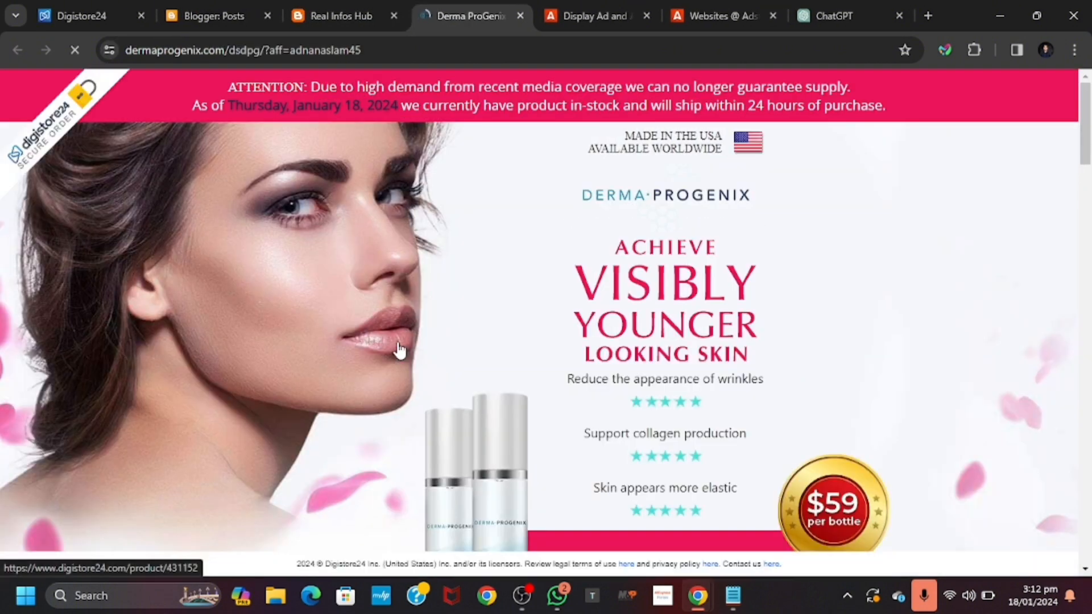
pyautogui.scroll(-3, 627, 369)
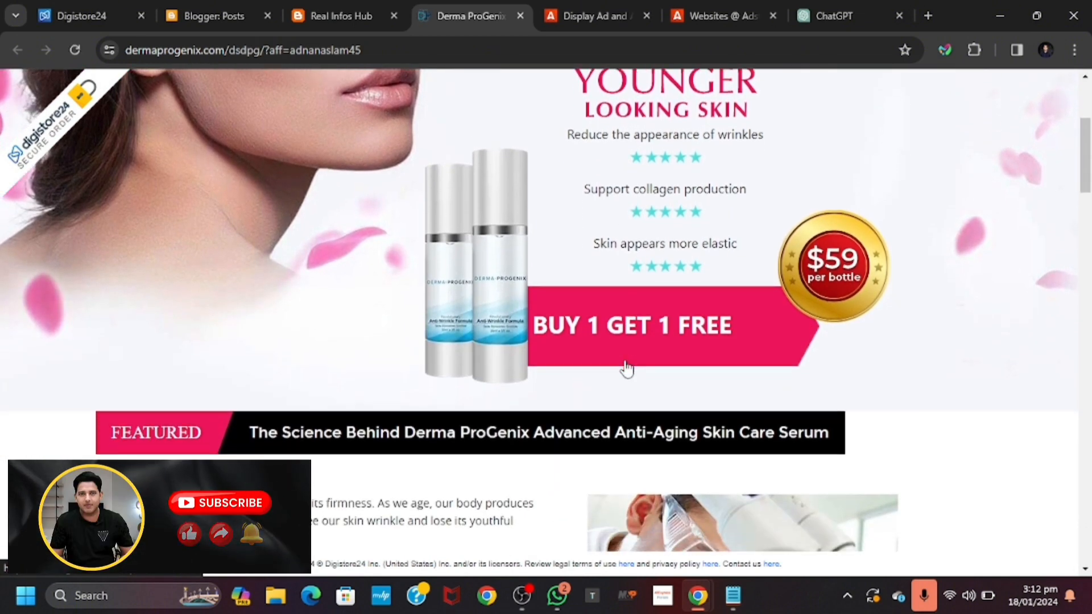
pyautogui.scroll(5, 626, 368)
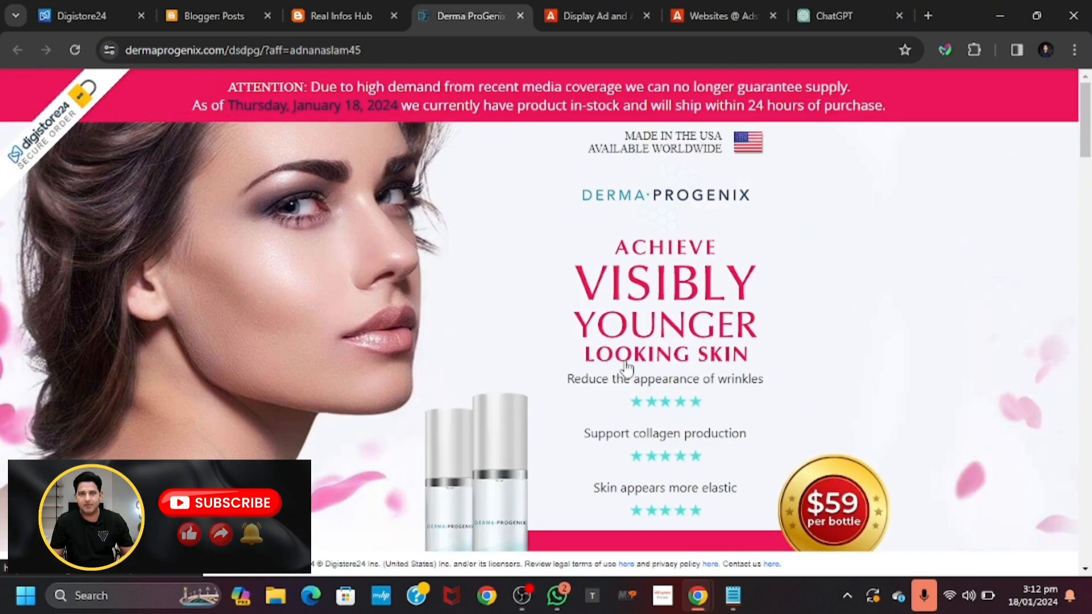
pyautogui.click(520, 18)
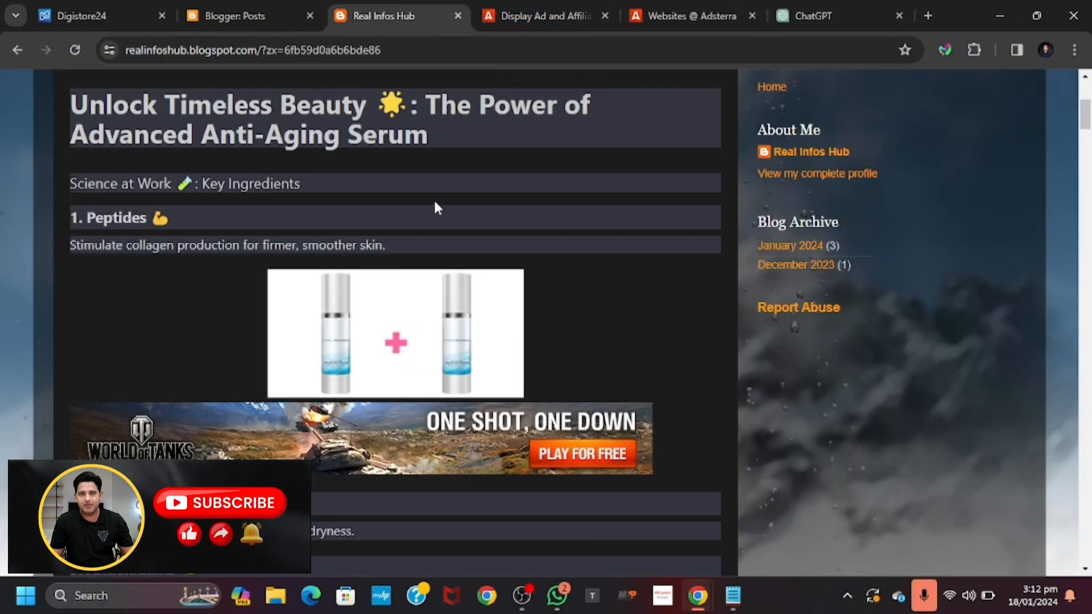
pyautogui.scroll(4, 435, 202)
pyautogui.scroll(-3, 434, 208)
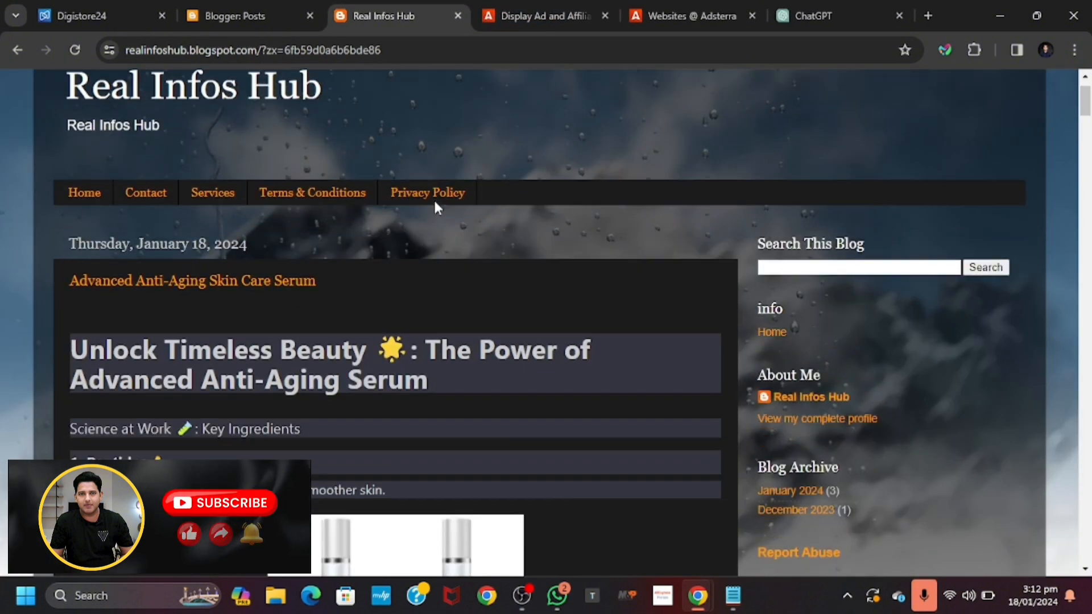
pyautogui.scroll(-3, 436, 209)
pyautogui.scroll(5, 436, 208)
pyautogui.scroll(-4, 435, 208)
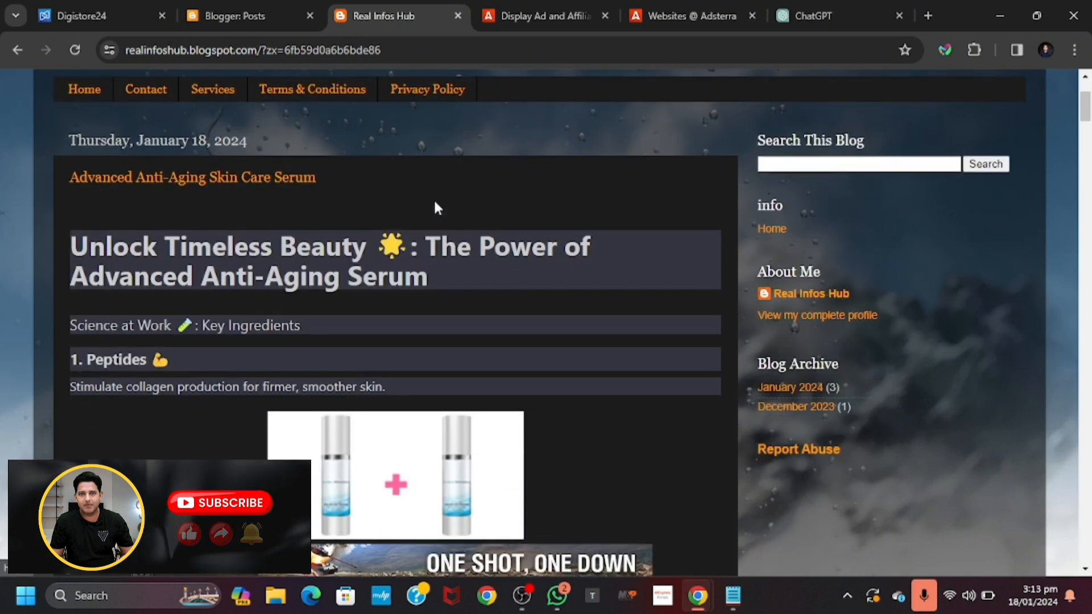